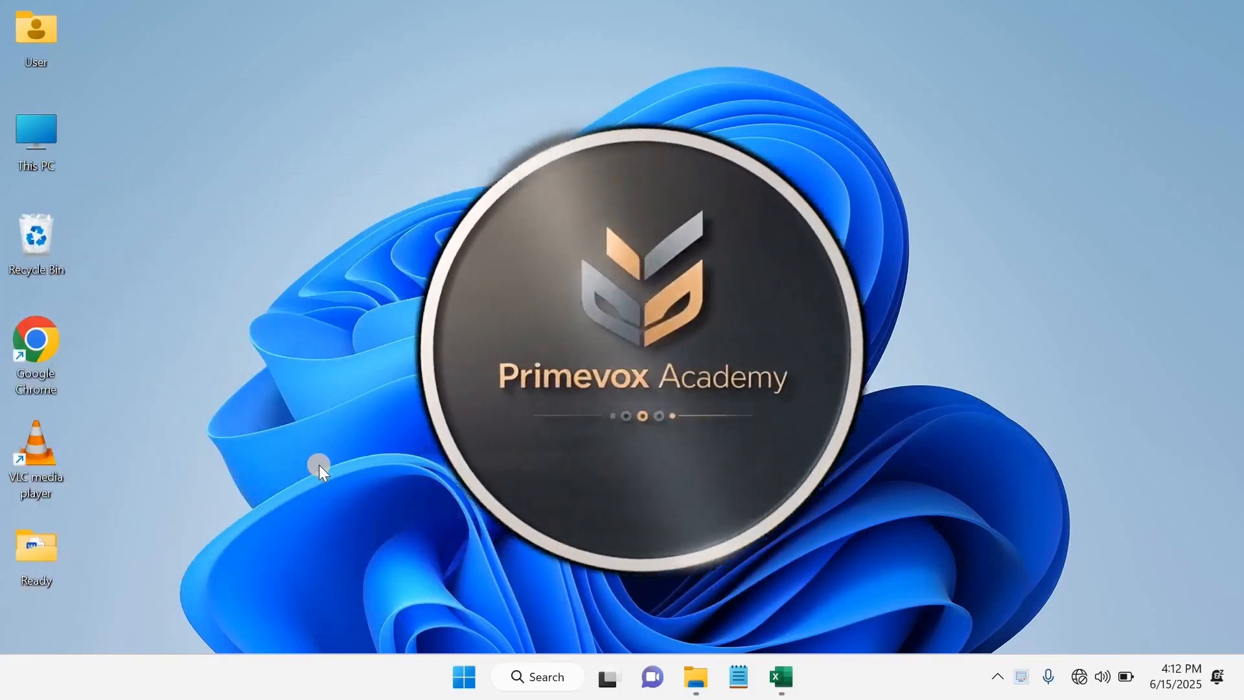
- Open the Book1 workbook with the S/NO, ITEM, QUANTITY and AMOUNT table from the taskbar
left_click(777, 673)
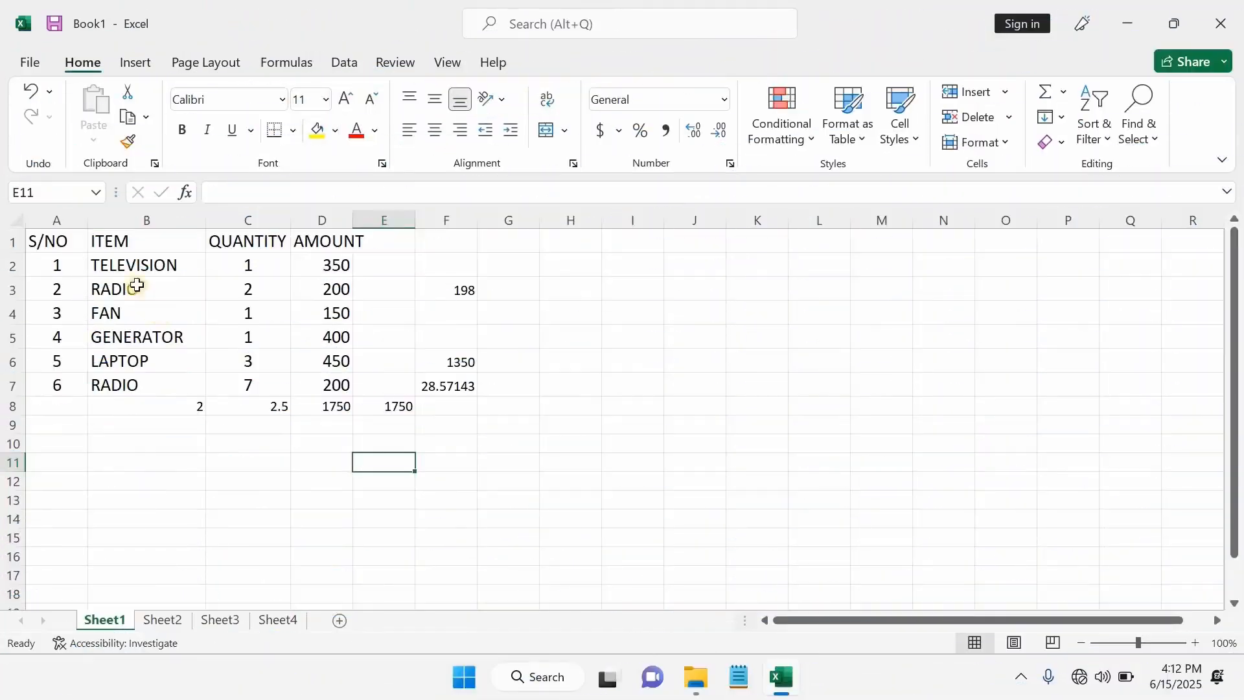
- Set the header cells A1:D1 to font size 20
left_click(58, 244)
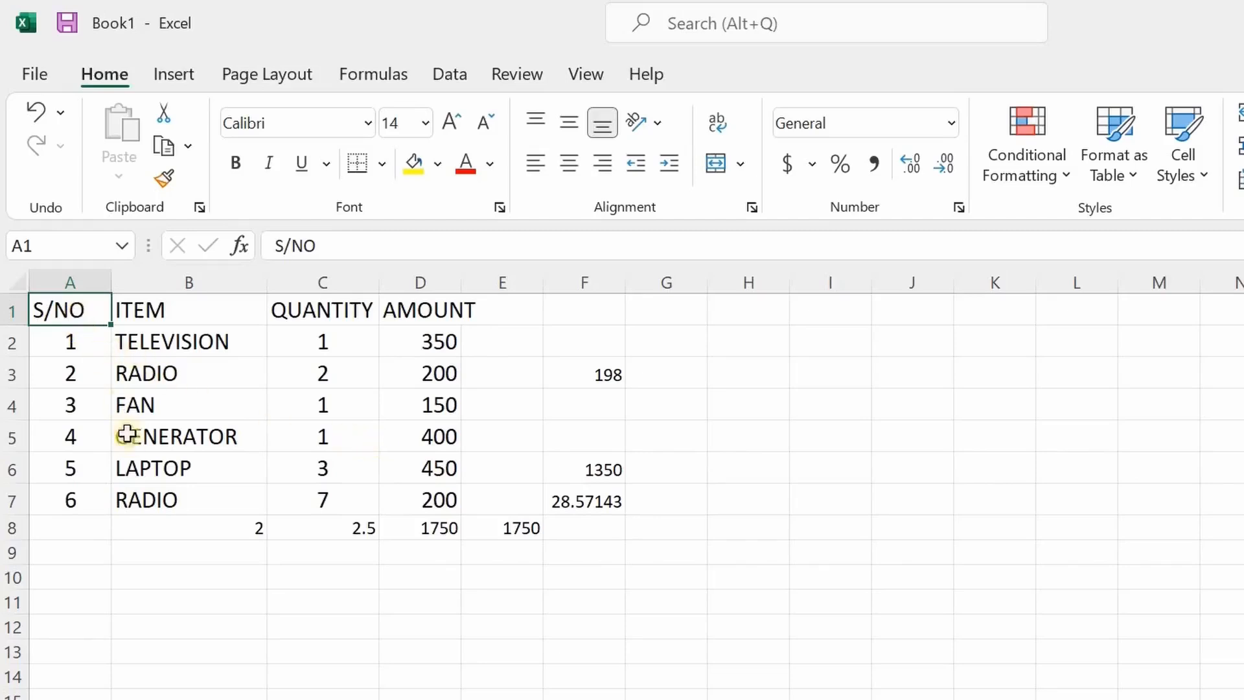
left_click_drag(80, 308, 457, 310)
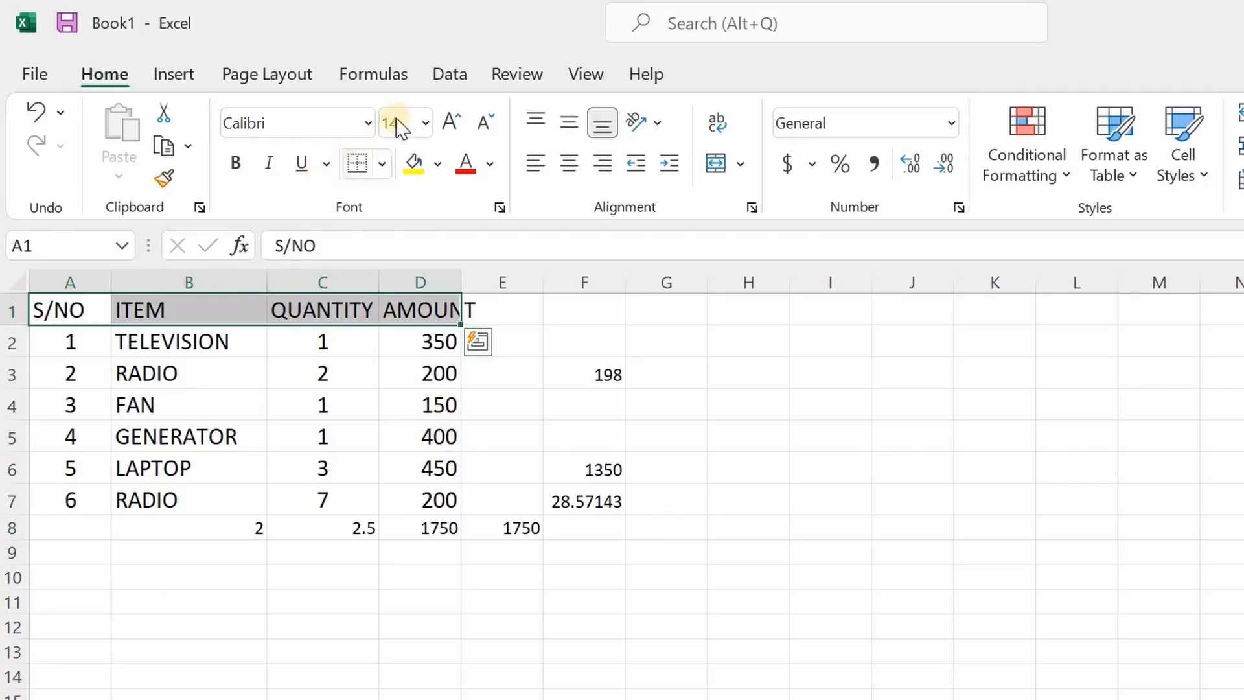
left_click(426, 127)
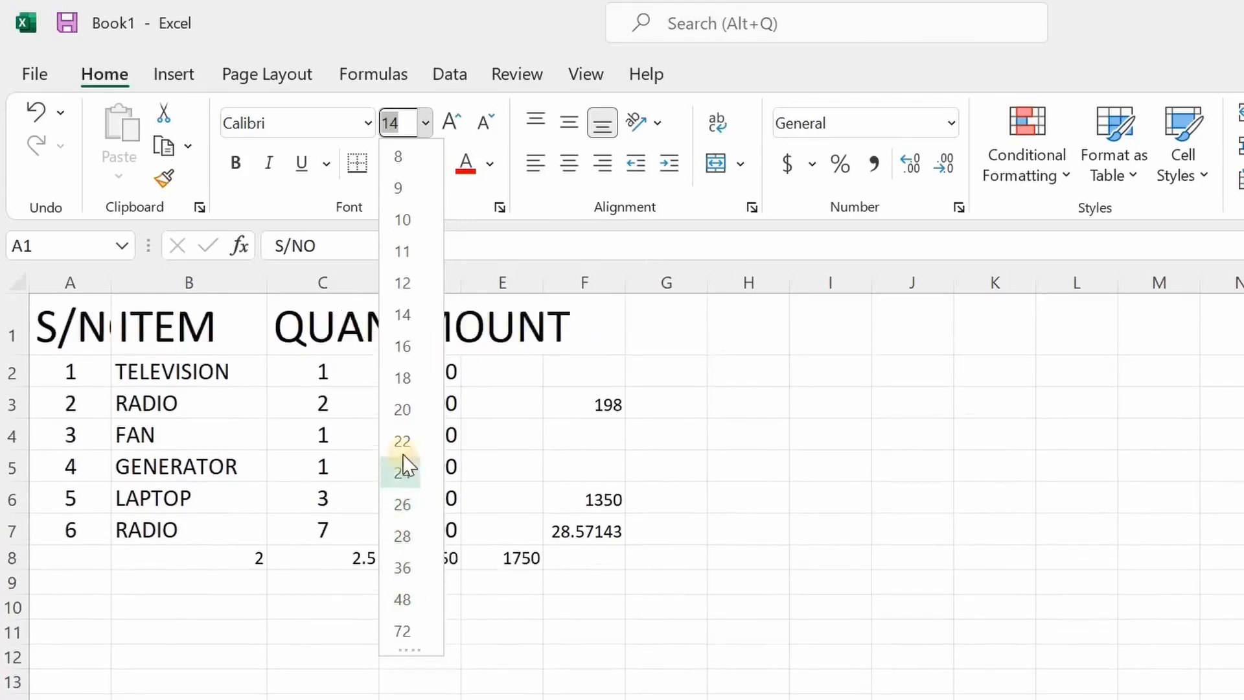
left_click(406, 408)
left_click(405, 410)
- Widen columns A–D so S/NO, item names, QUANTITY and AMOUNT fit fully
left_click_drag(111, 283, 148, 289)
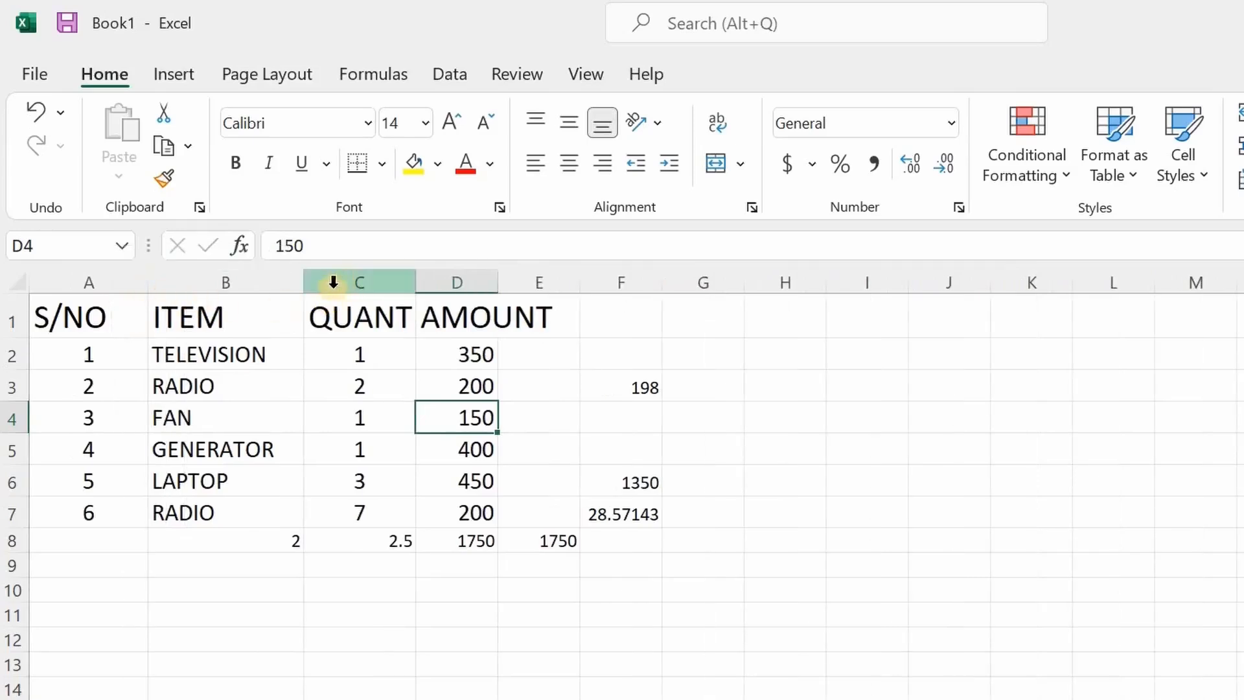
left_click_drag(305, 283, 324, 283)
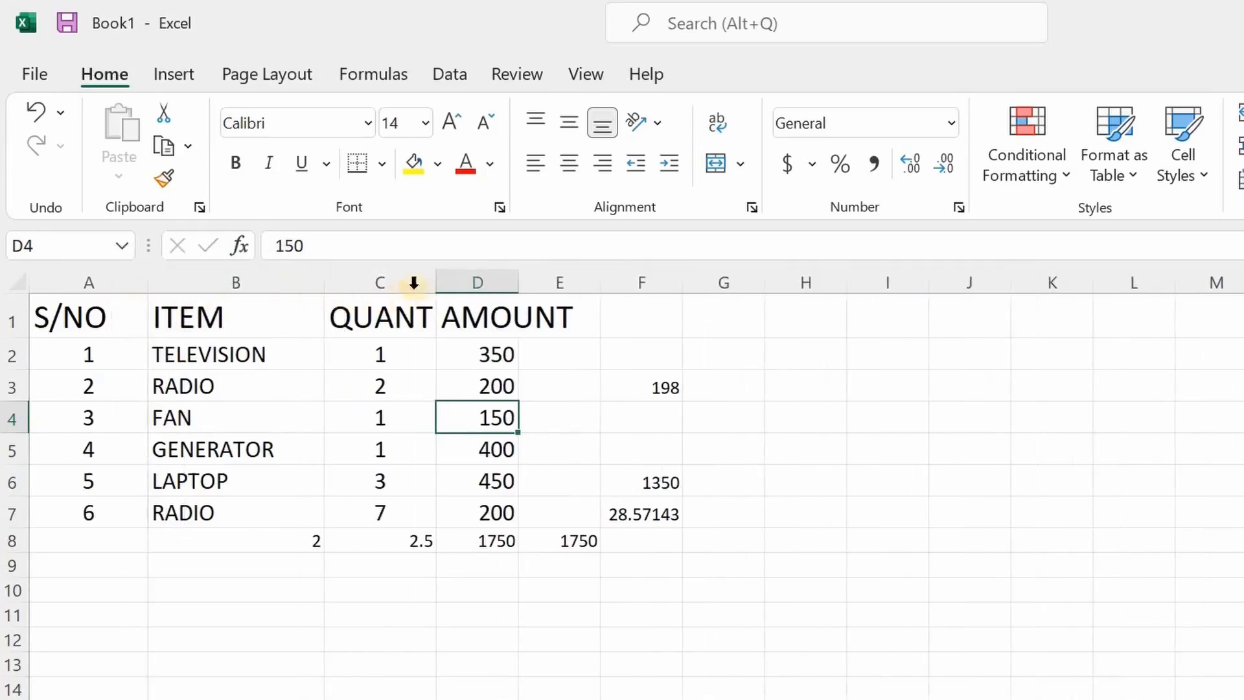
left_click_drag(439, 283, 507, 289)
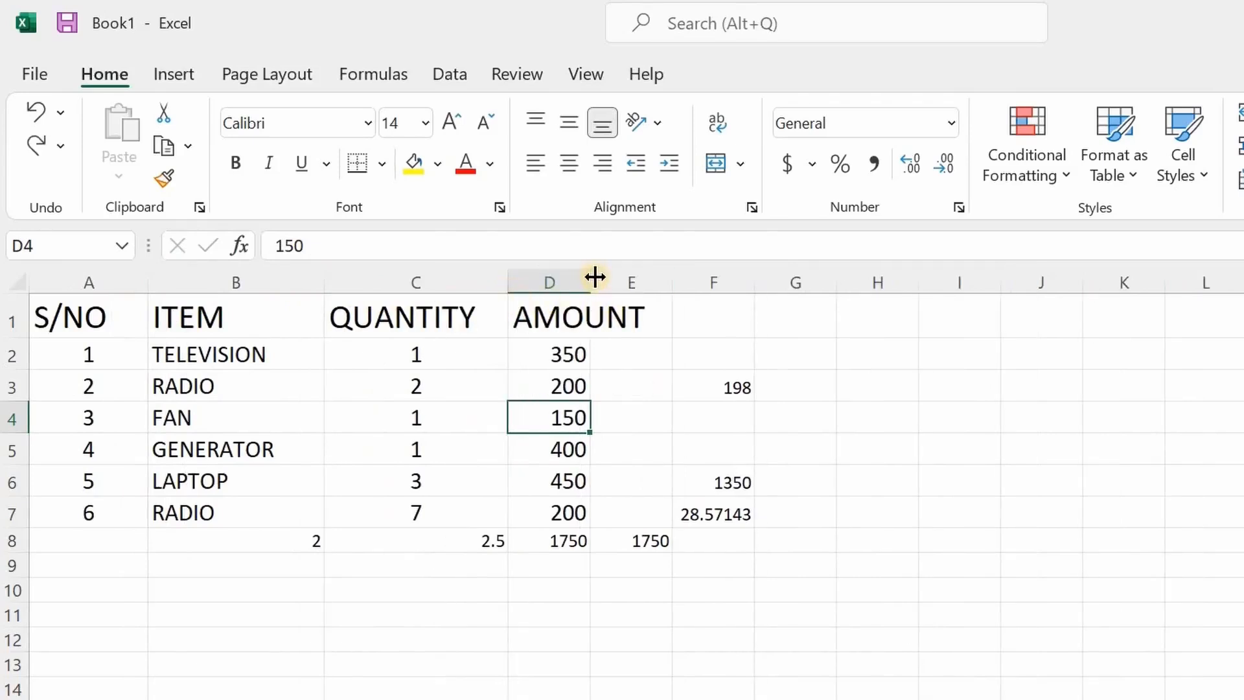
double_click(595, 277)
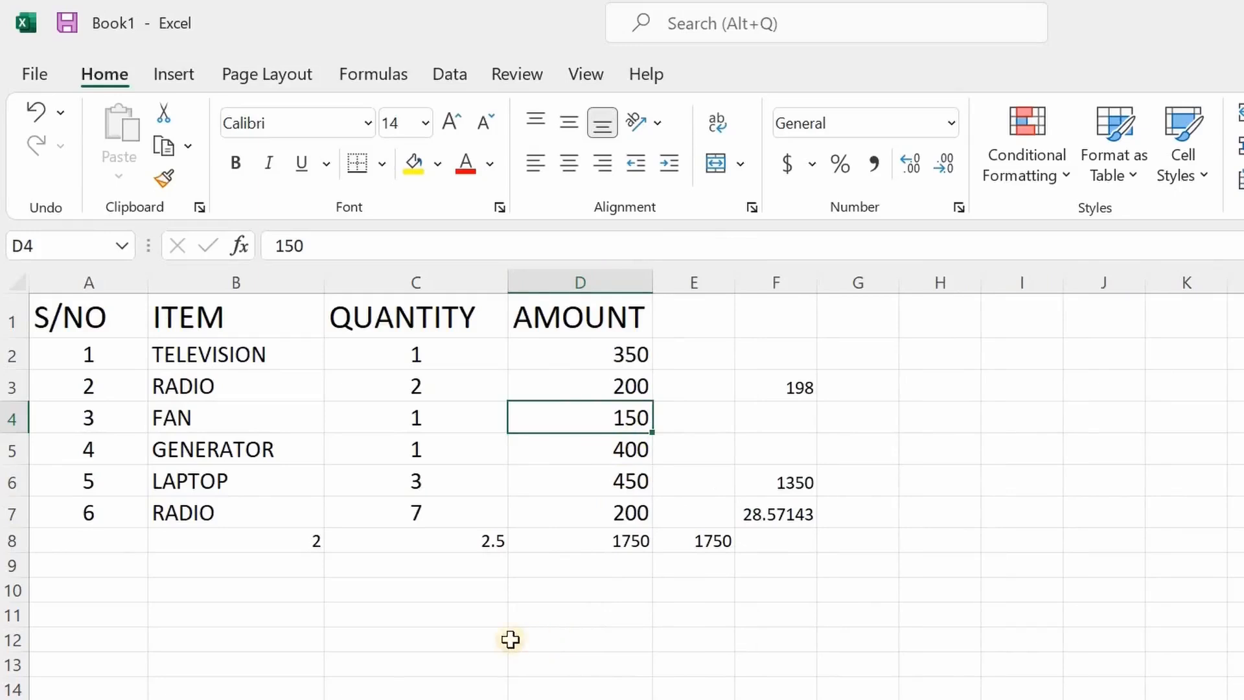
left_click_drag(63, 318, 553, 324)
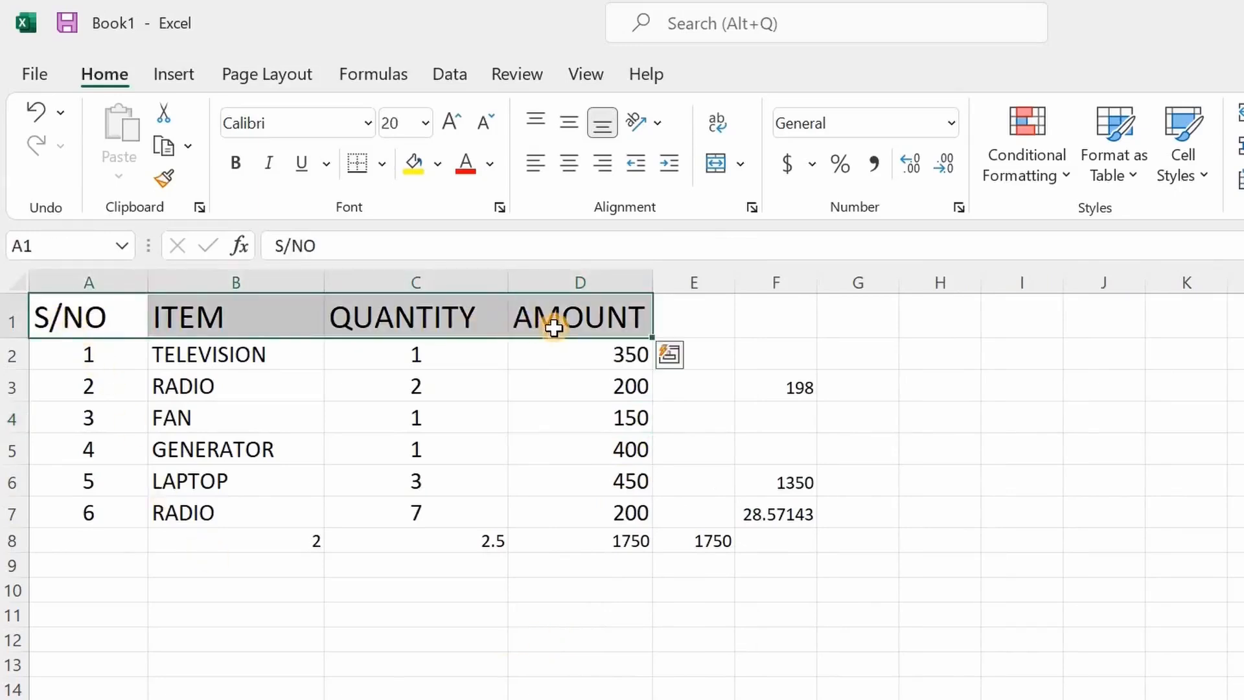
- Apply Arial Black to the four headers and autofit column C to QUANTITY
left_click(368, 125)
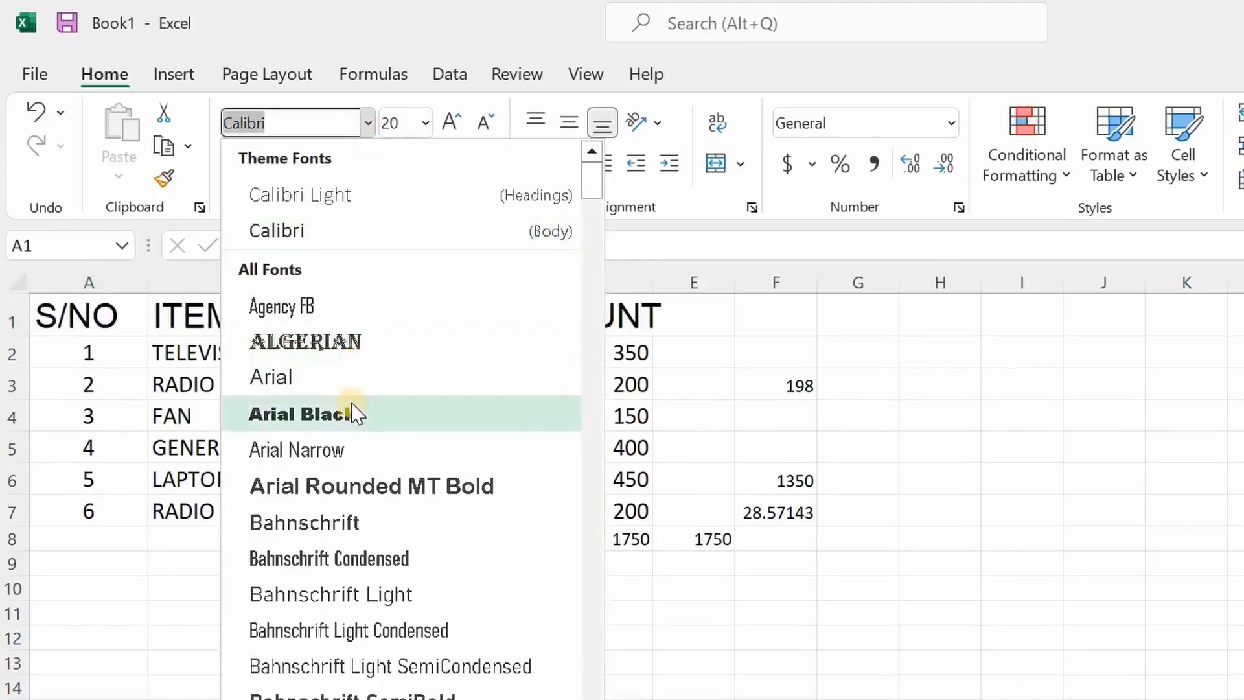
left_click(352, 413)
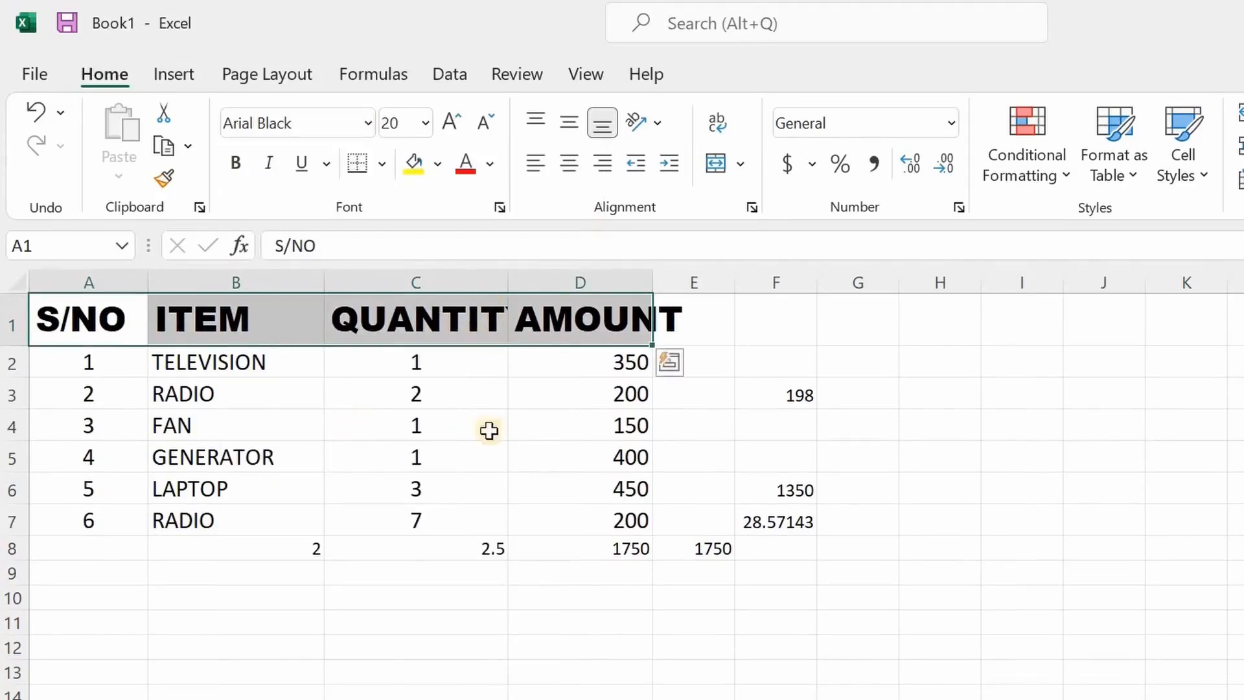
left_click(488, 430)
double_click(504, 282)
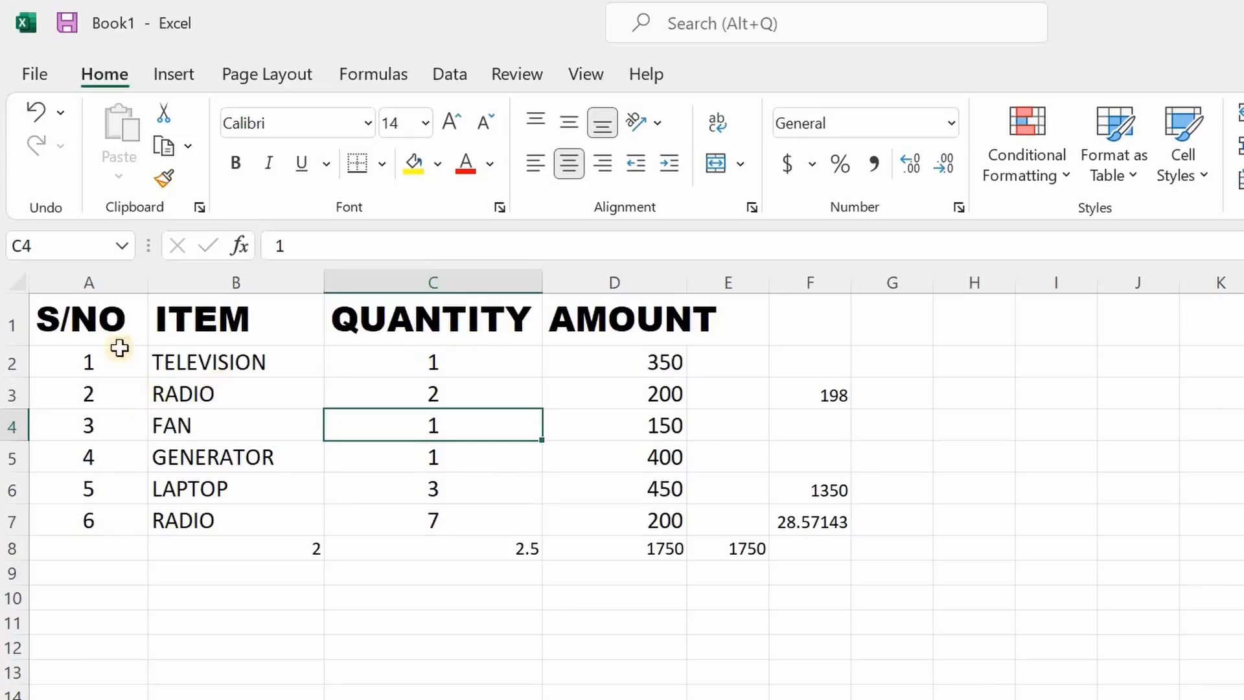
- Give A1:D1 dark blue text on a light green fill and autofit column D
left_click_drag(88, 320, 655, 317)
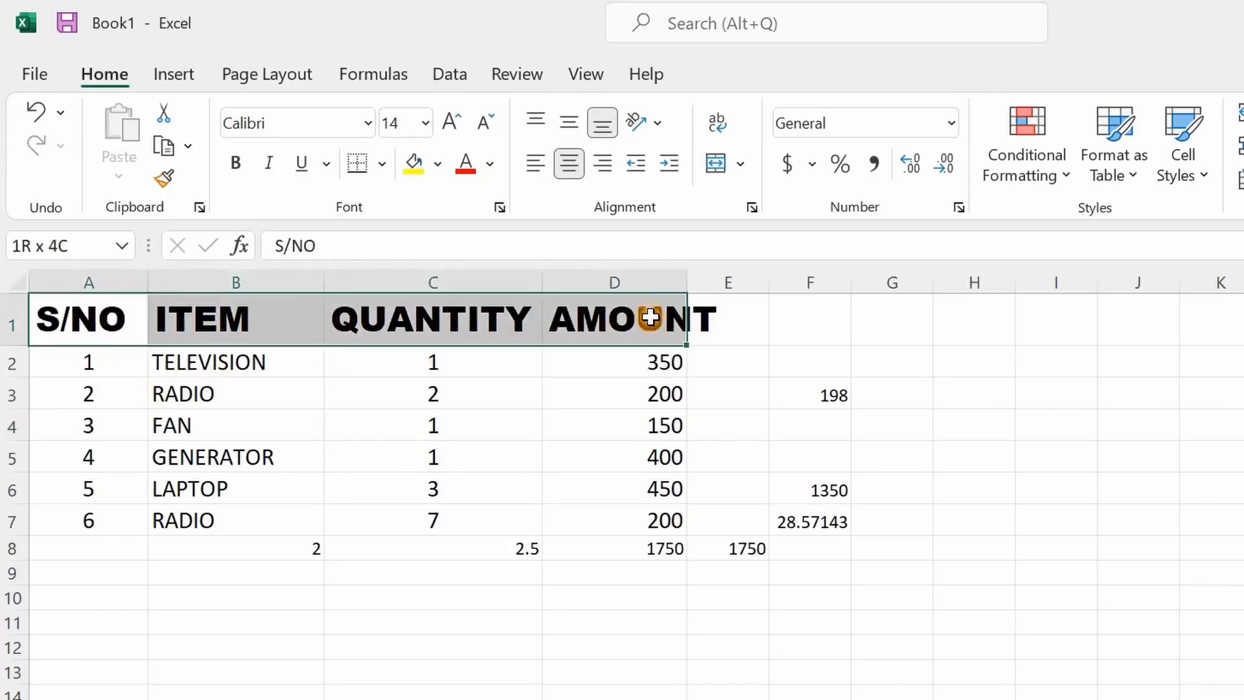
left_click(492, 167)
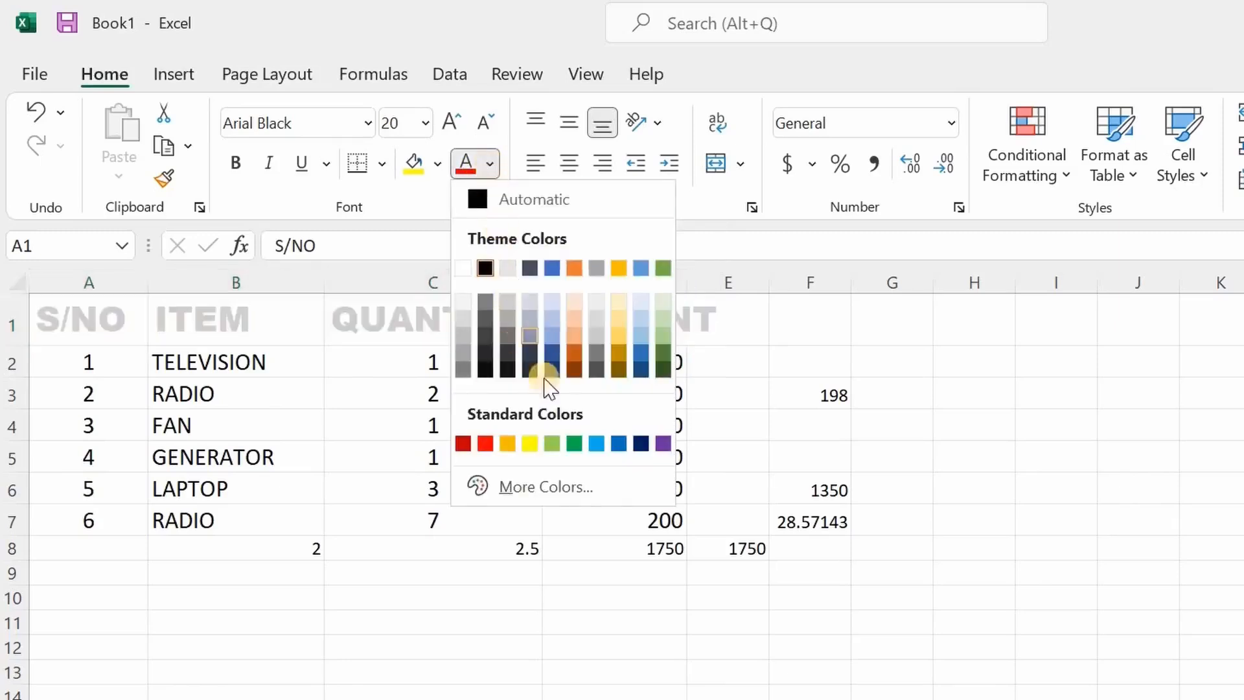
left_click(641, 446)
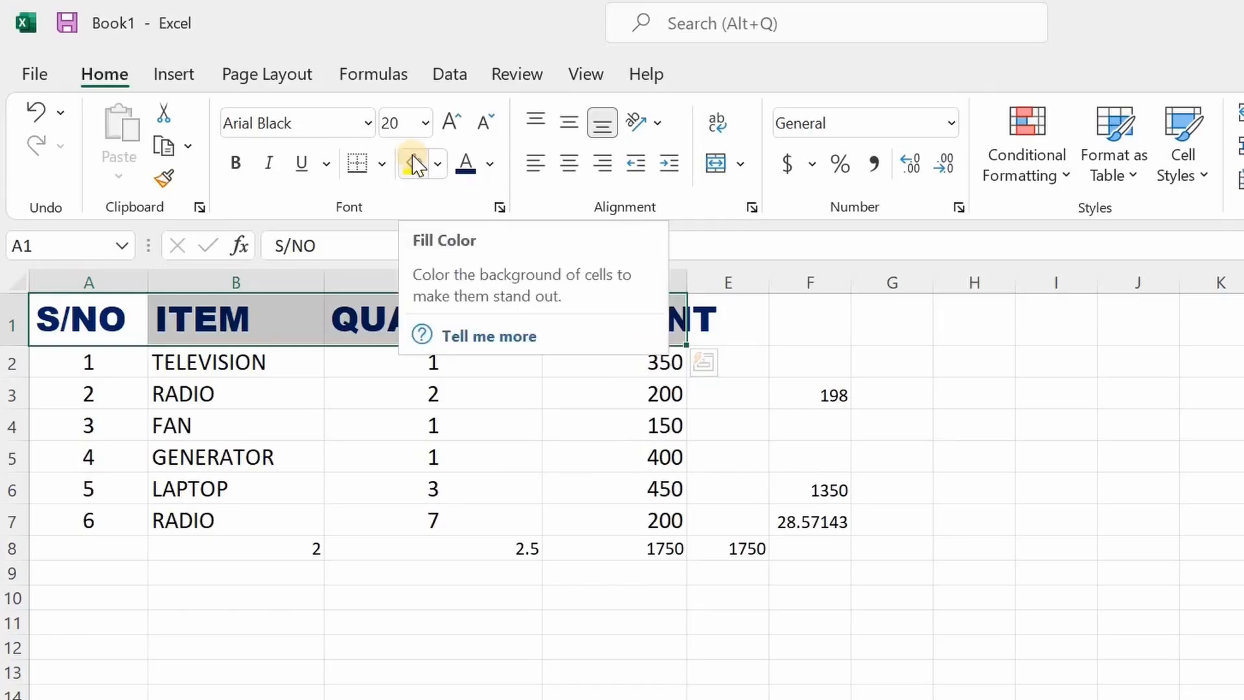
left_click(439, 165)
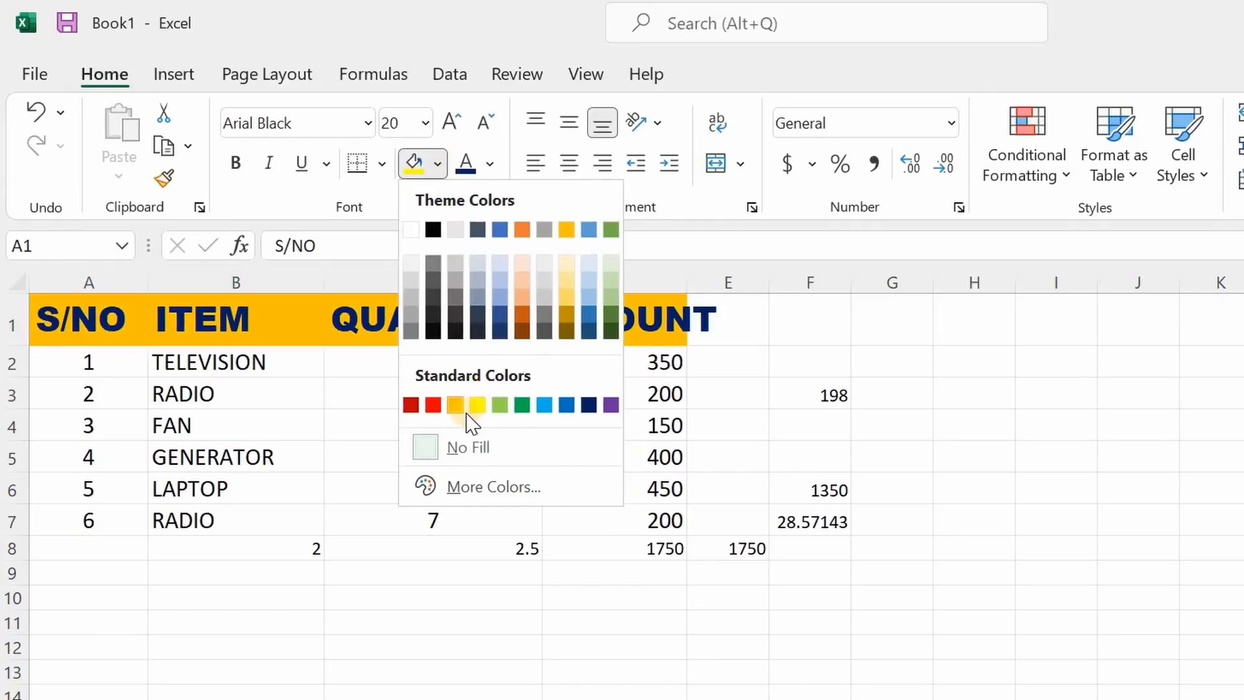
left_click(498, 404)
left_click(485, 454)
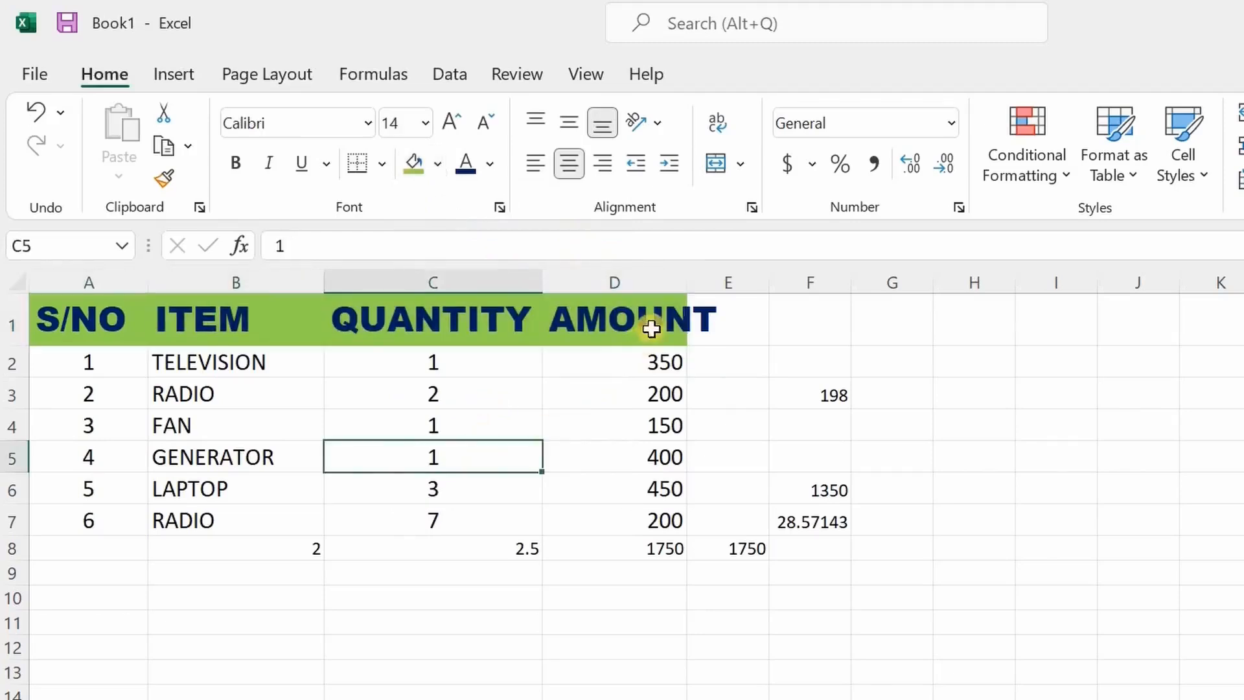
double_click(689, 284)
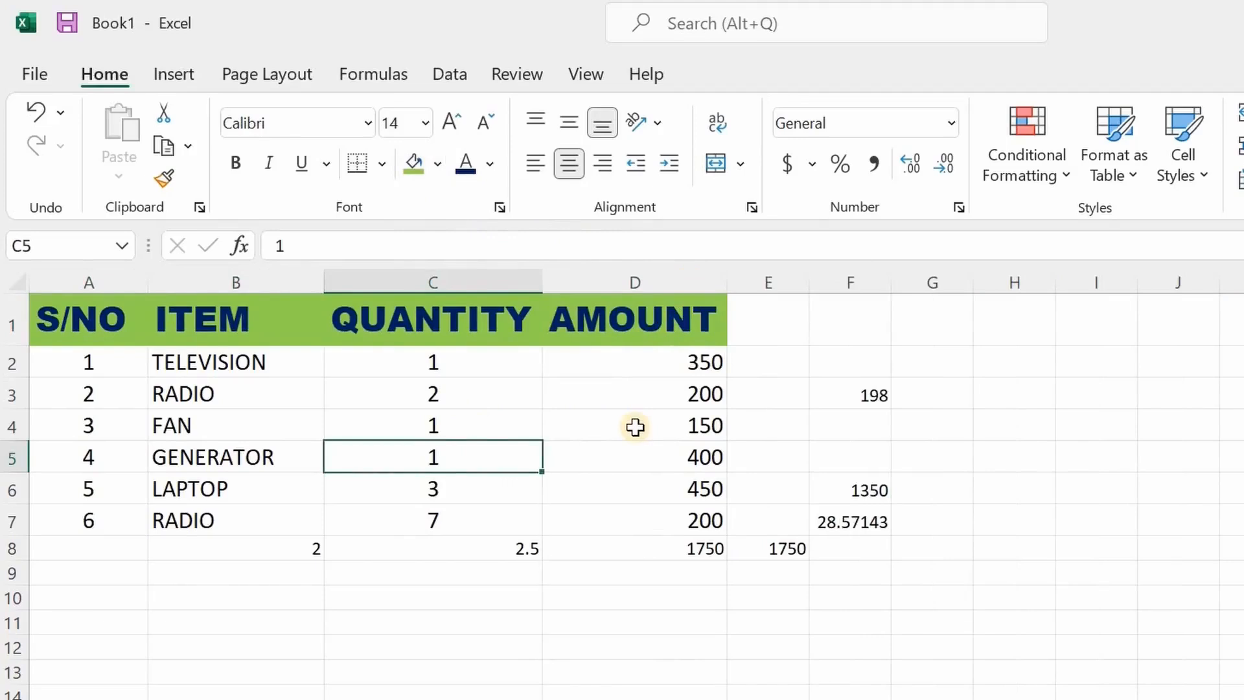
left_click(803, 579)
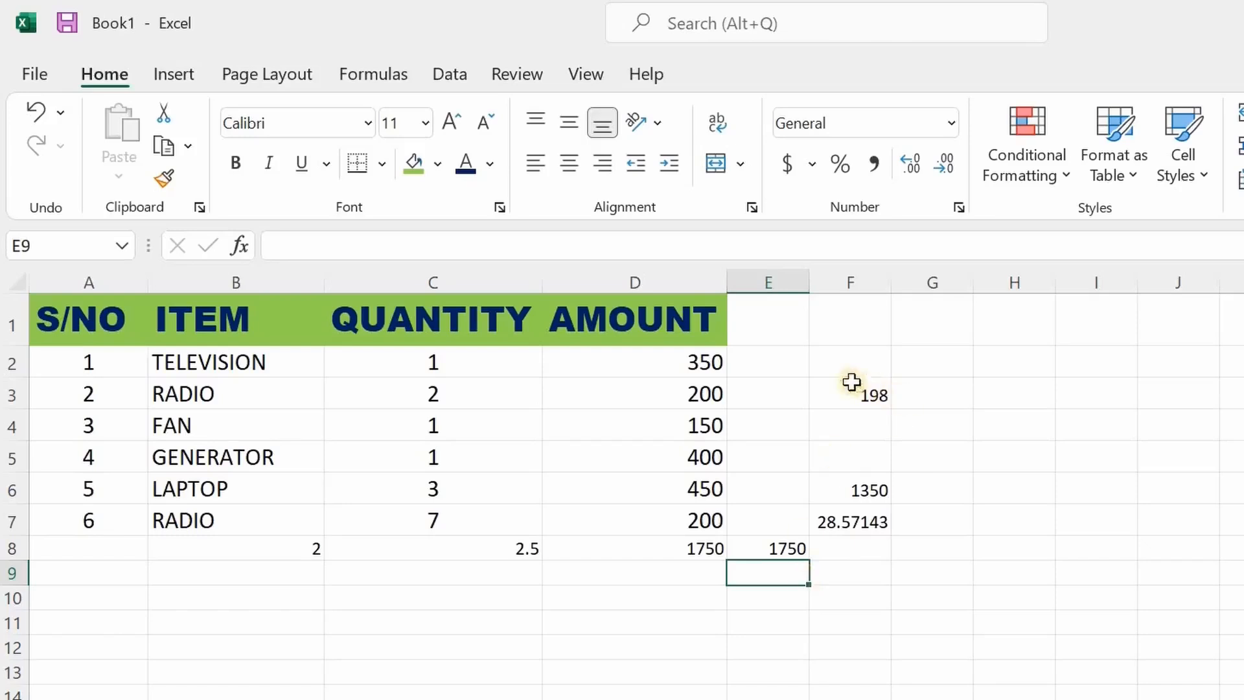
- Clear the stray values in E2:G9 beside the table
left_click_drag(761, 358, 849, 360)
left_click_drag(963, 466, 902, 574)
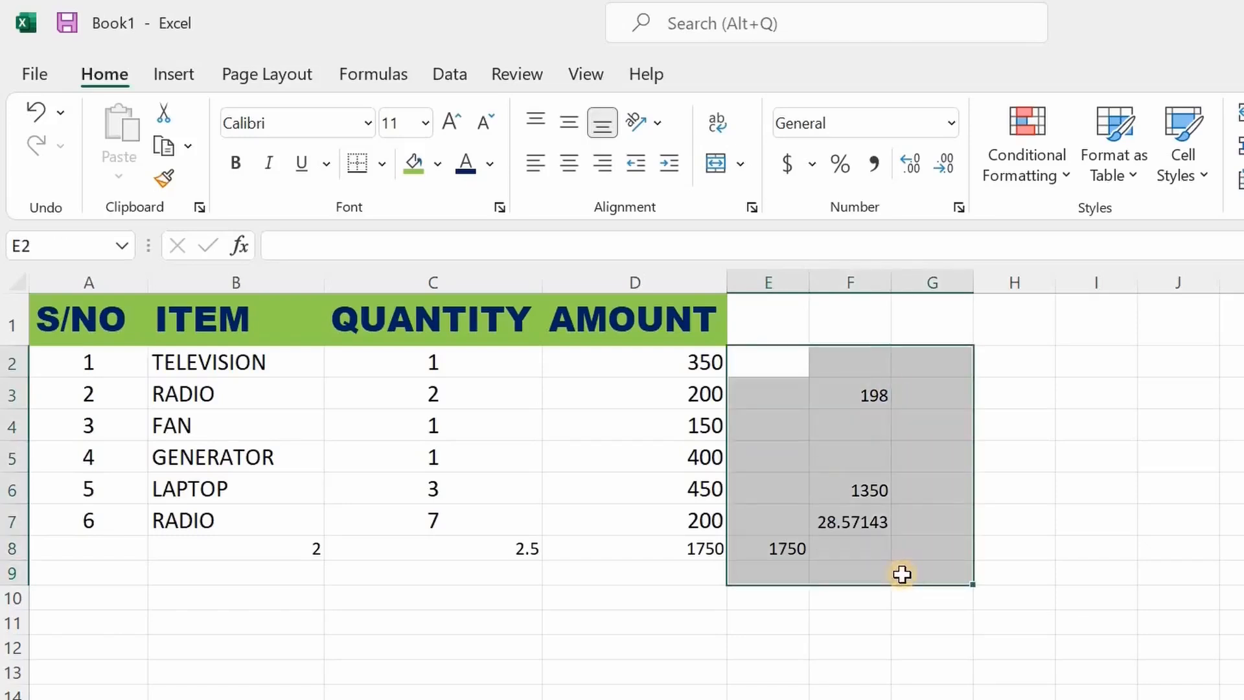
key("Delete")
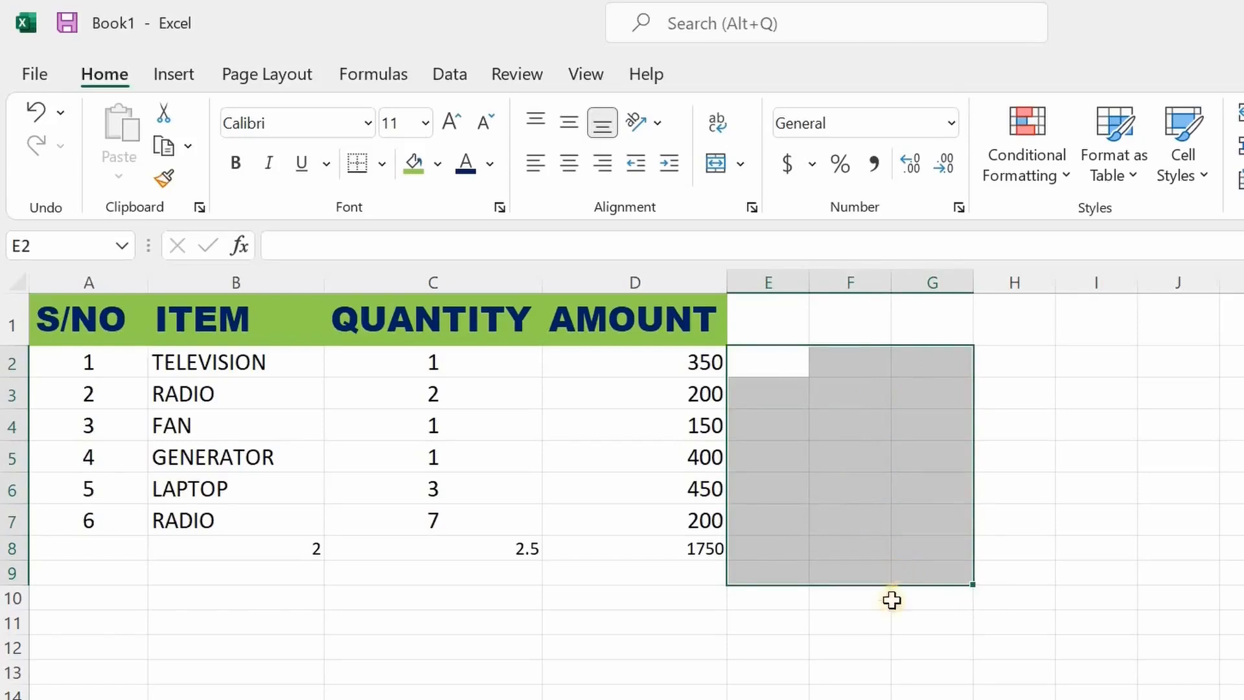
left_click(840, 648)
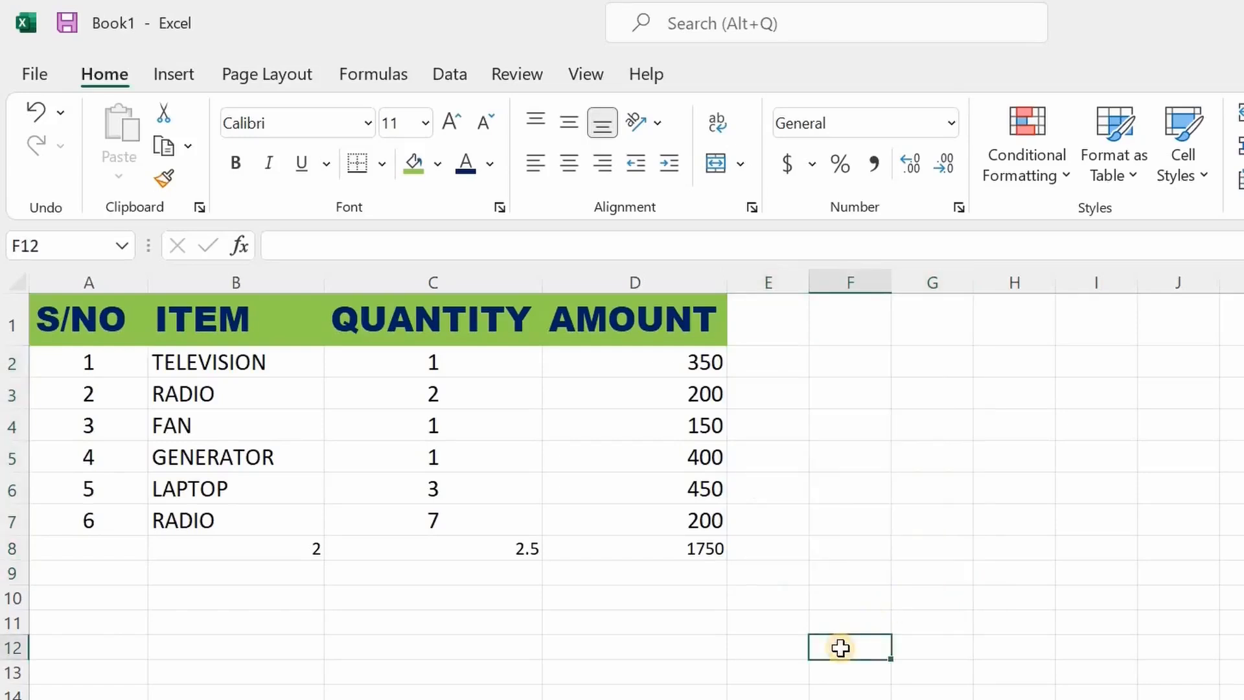
- Format the amounts in D2:D8 as Currency, totalling $1,750.00
left_click_drag(671, 358, 667, 548)
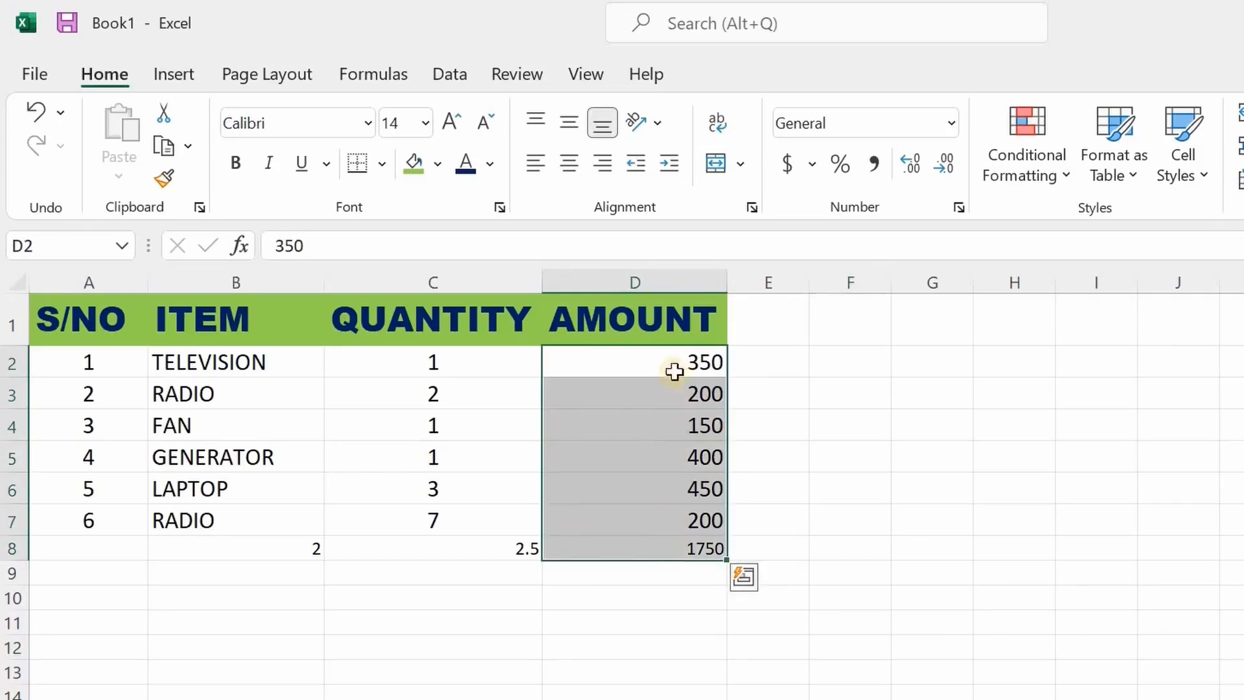
left_click(673, 275)
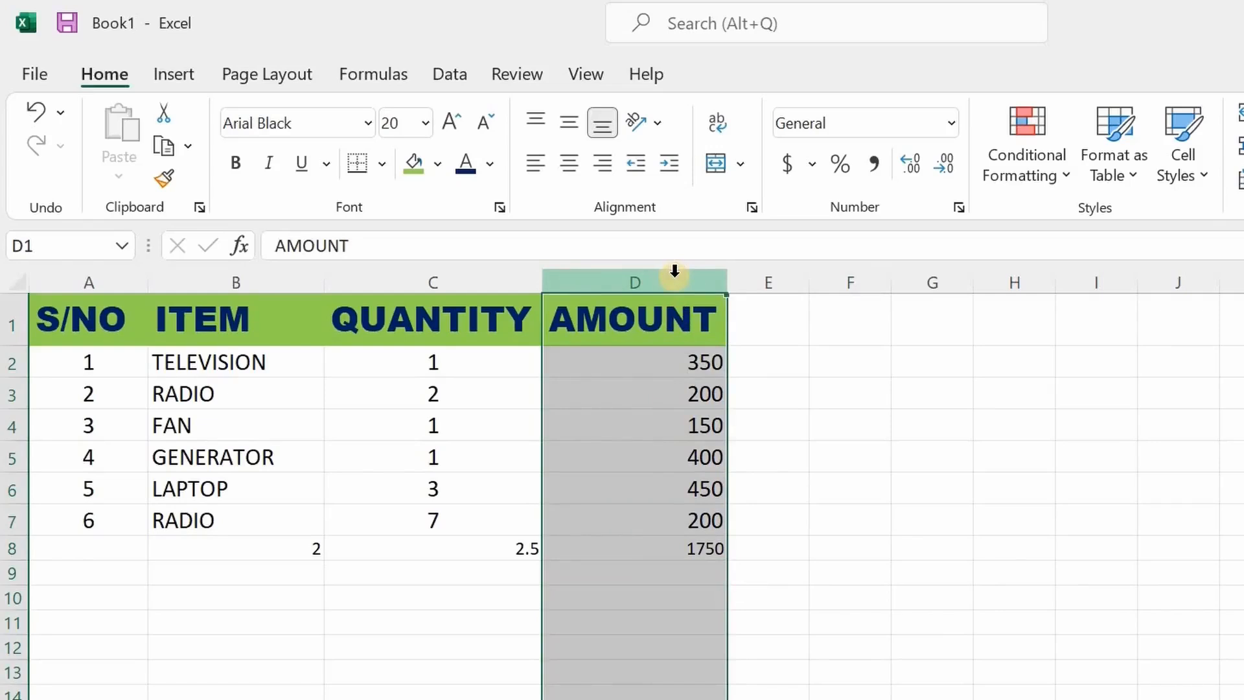
left_click_drag(667, 363, 662, 537)
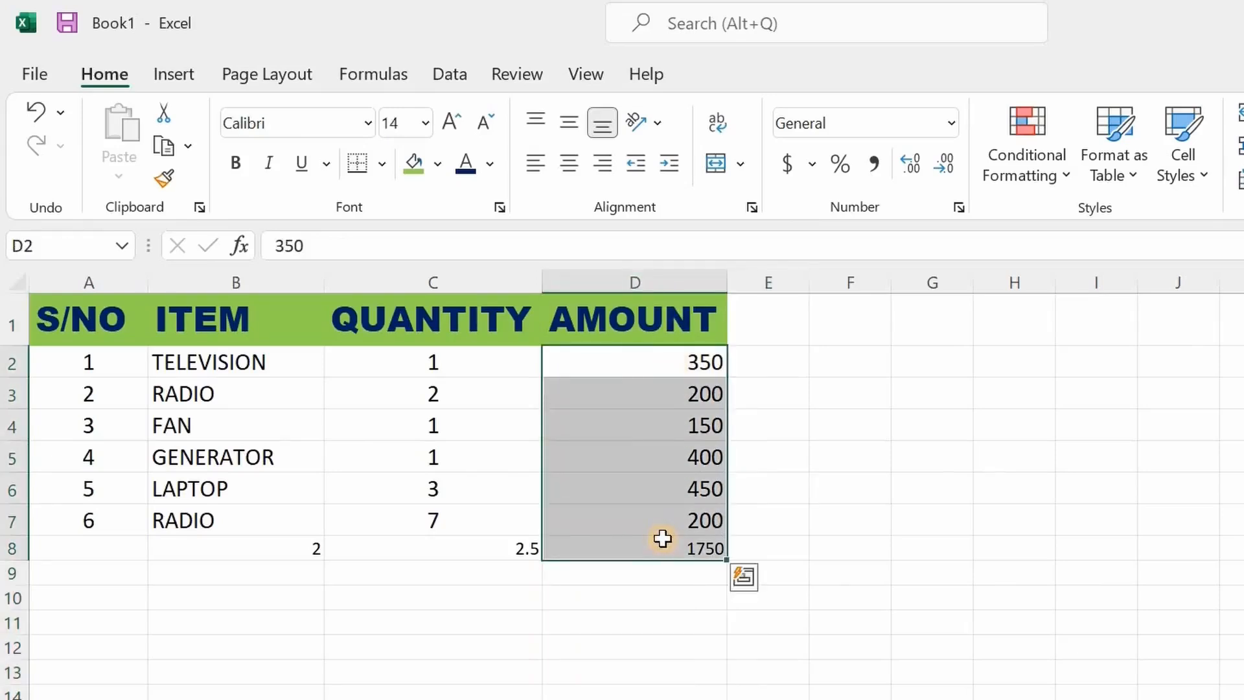
left_click(950, 125)
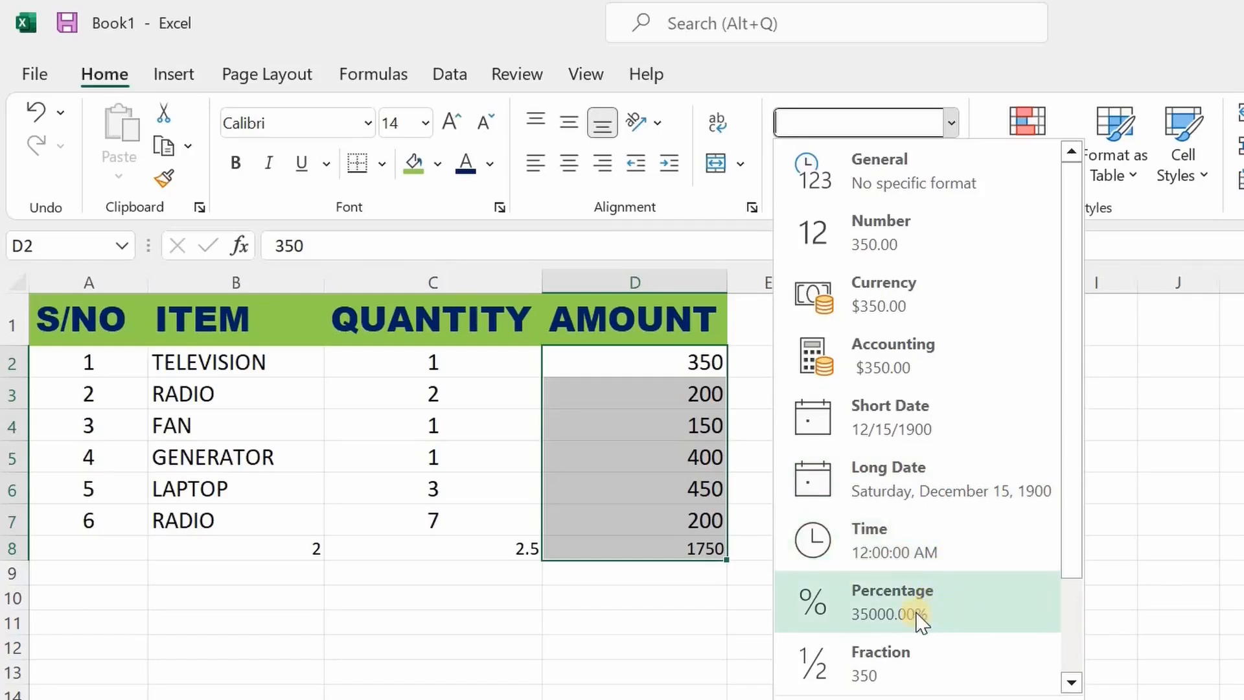
left_click(952, 307)
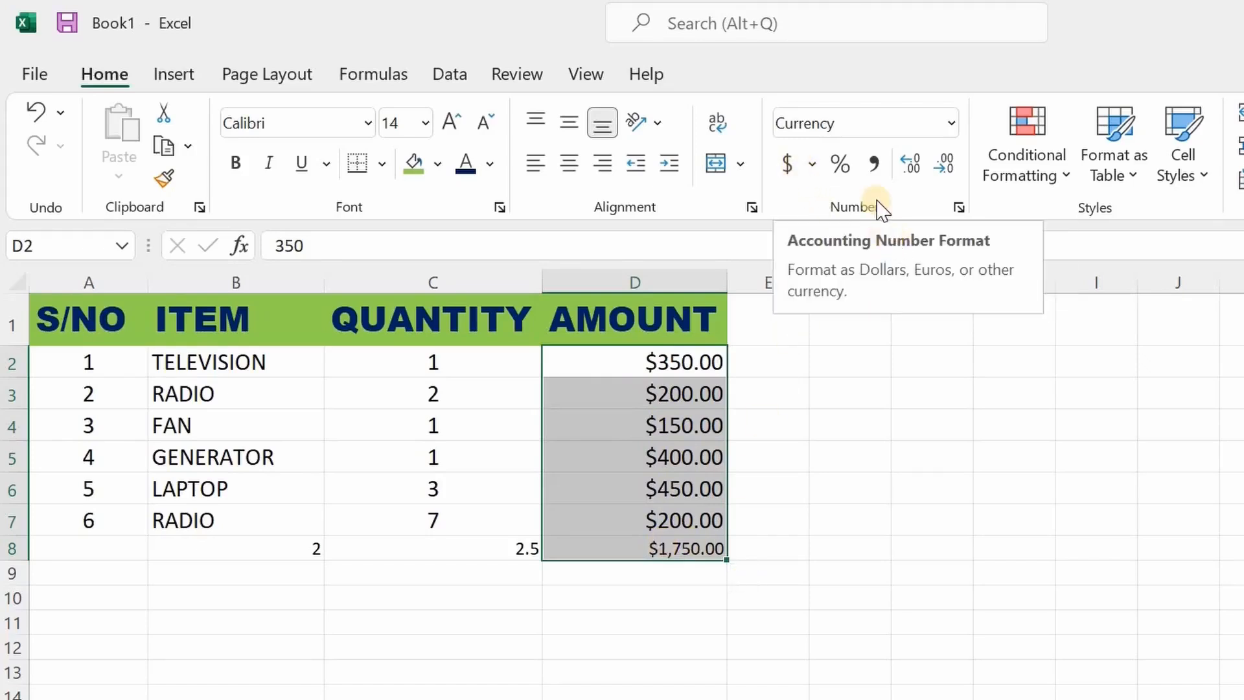
left_click(813, 167)
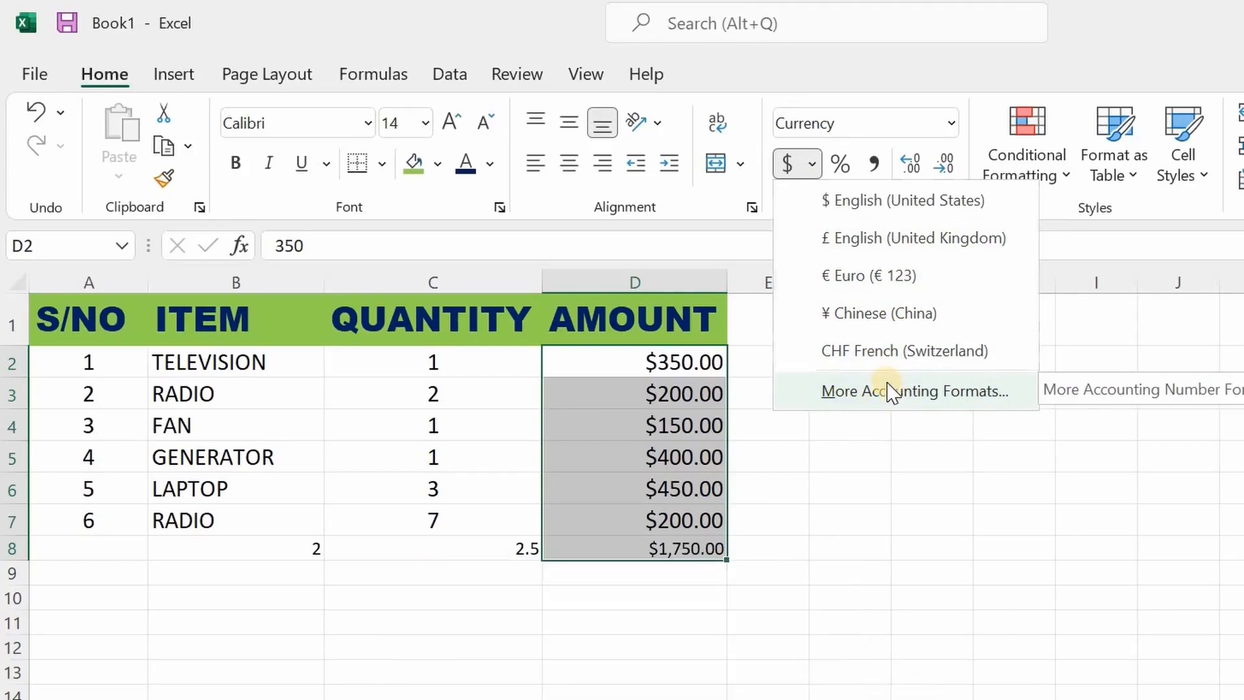
left_click(912, 476)
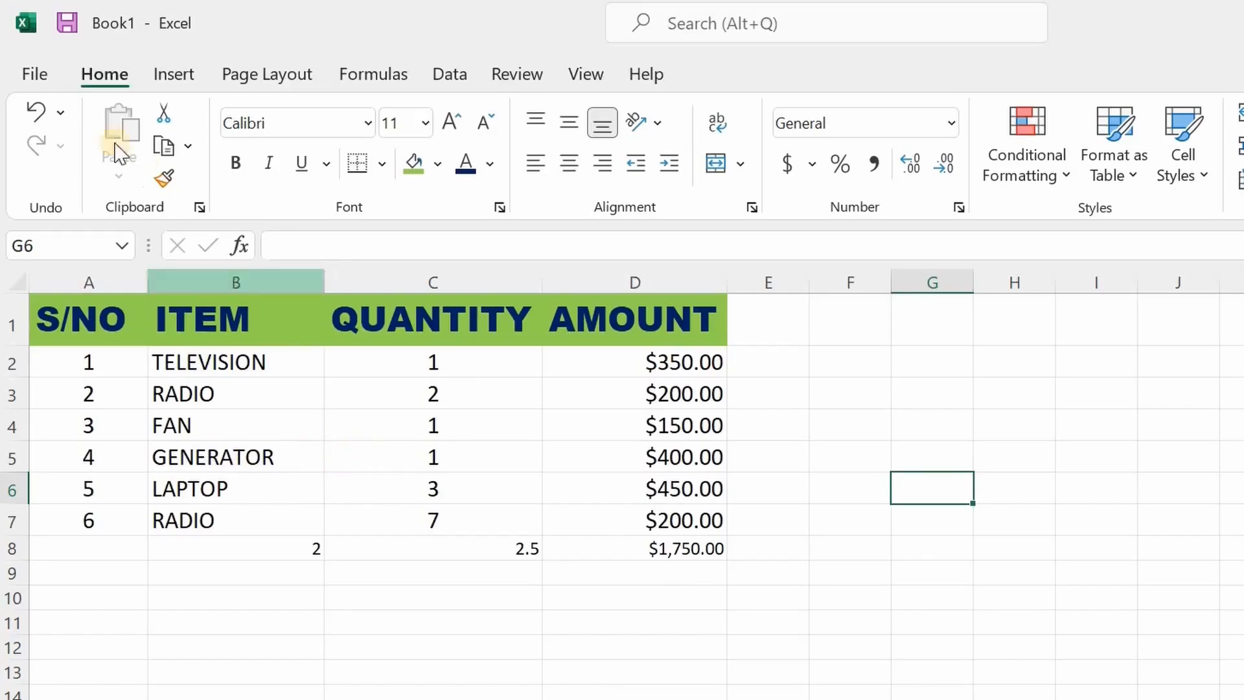
left_click(34, 74)
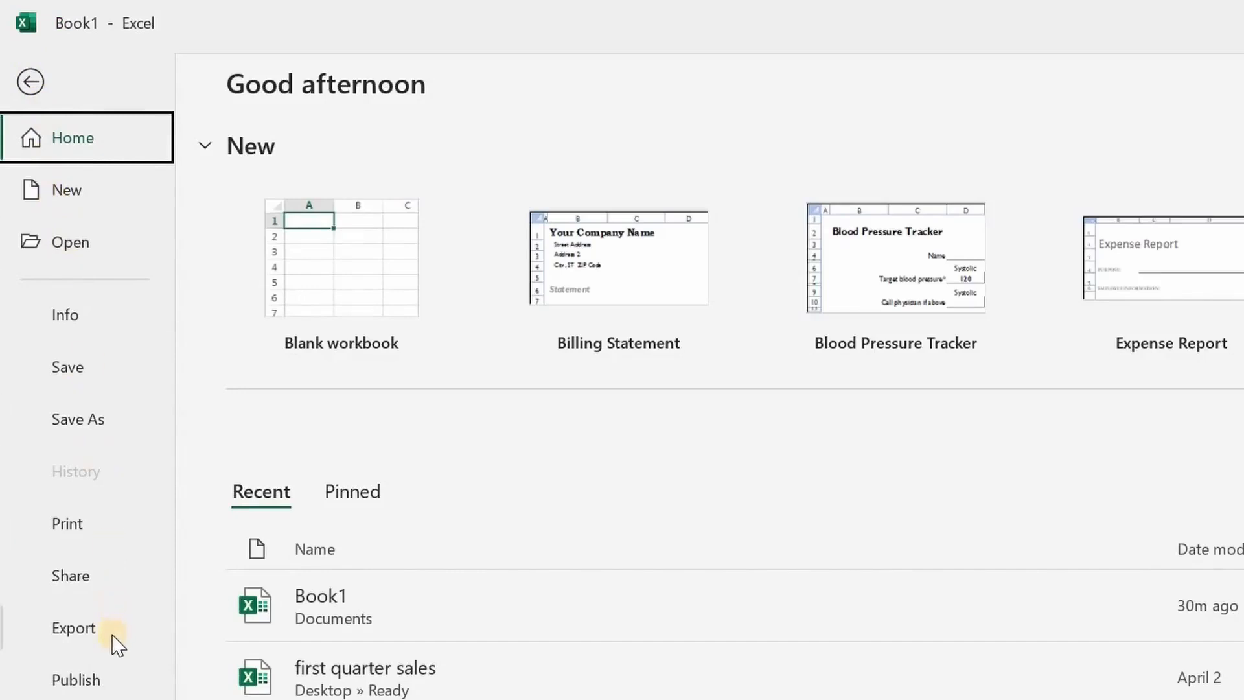
left_click(104, 529)
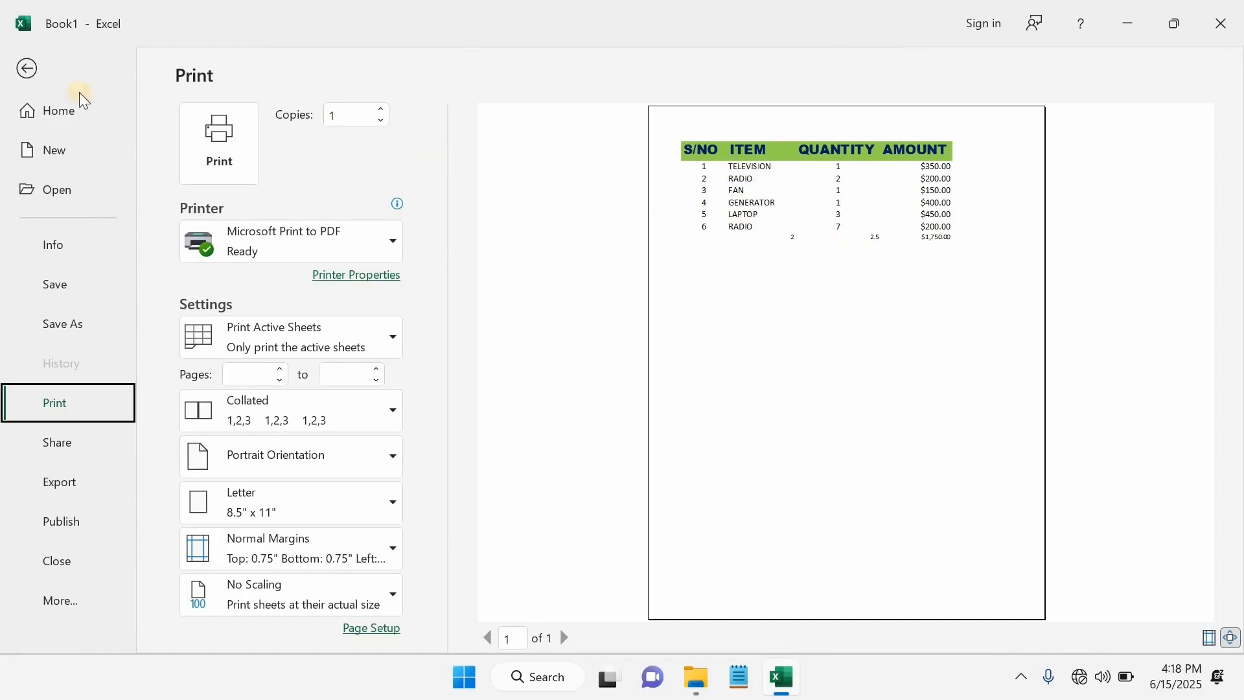
left_click(27, 68)
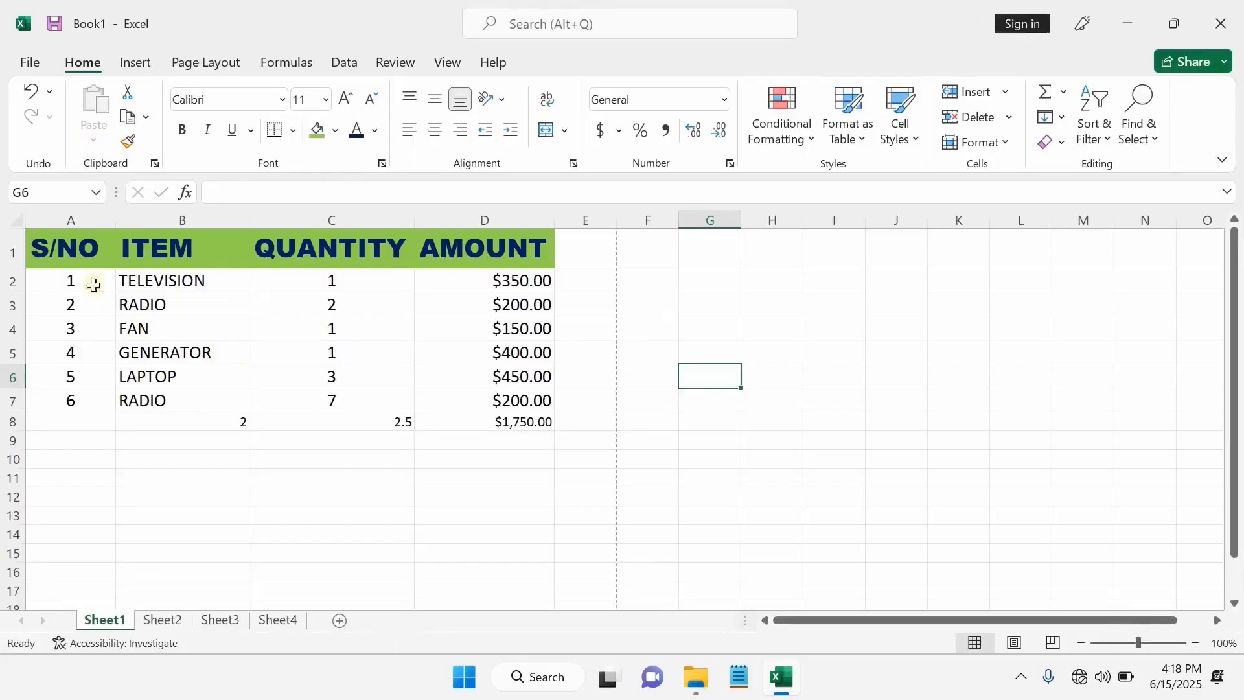
- Apply All Borders to every cell of the table A1:D8
left_click_drag(61, 250, 531, 423)
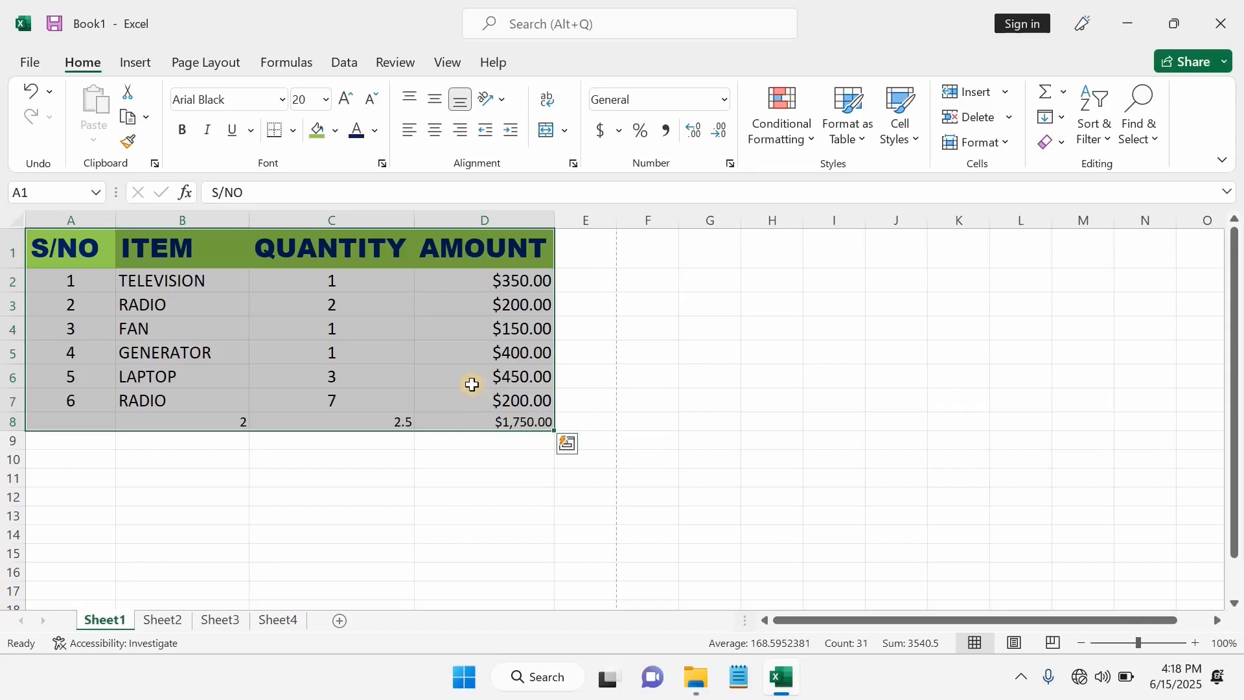
left_click(295, 136)
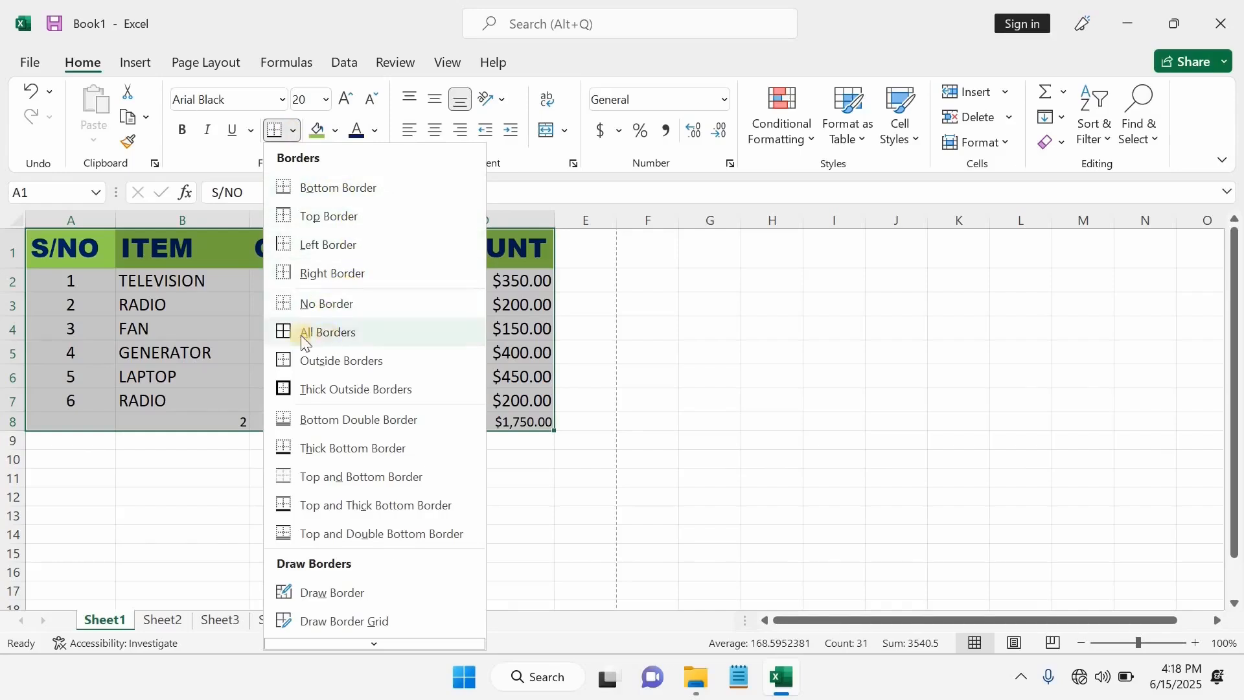
left_click(368, 333)
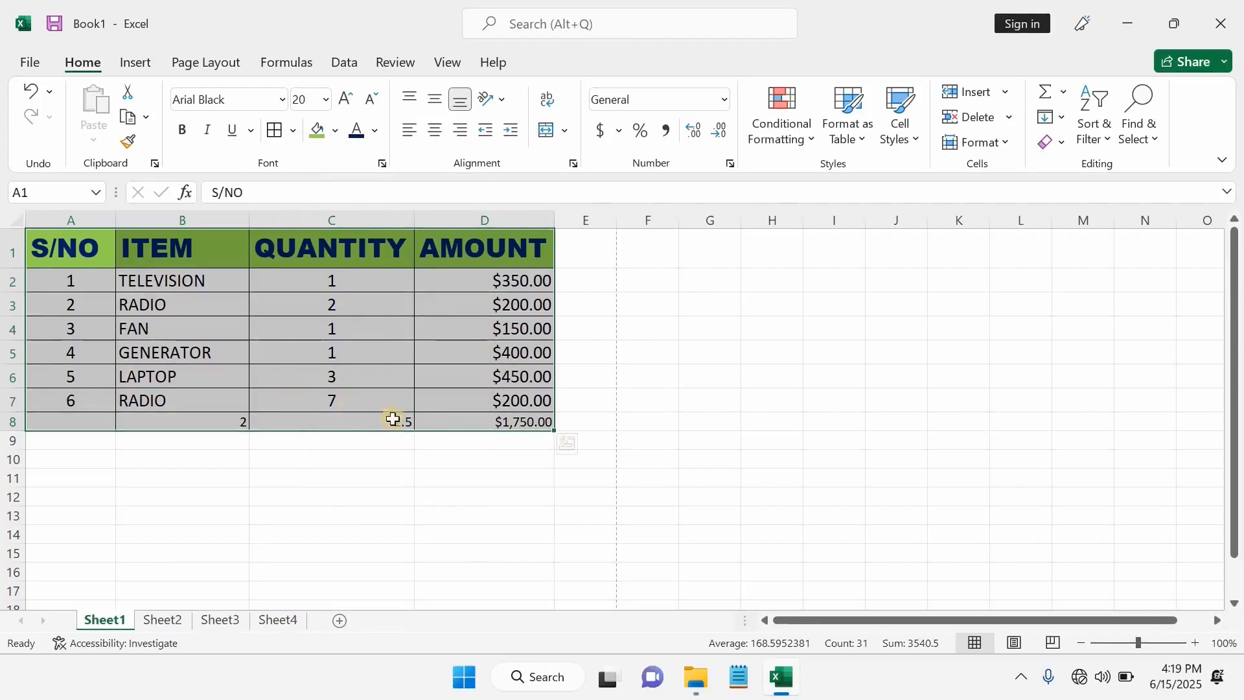
left_click(446, 474)
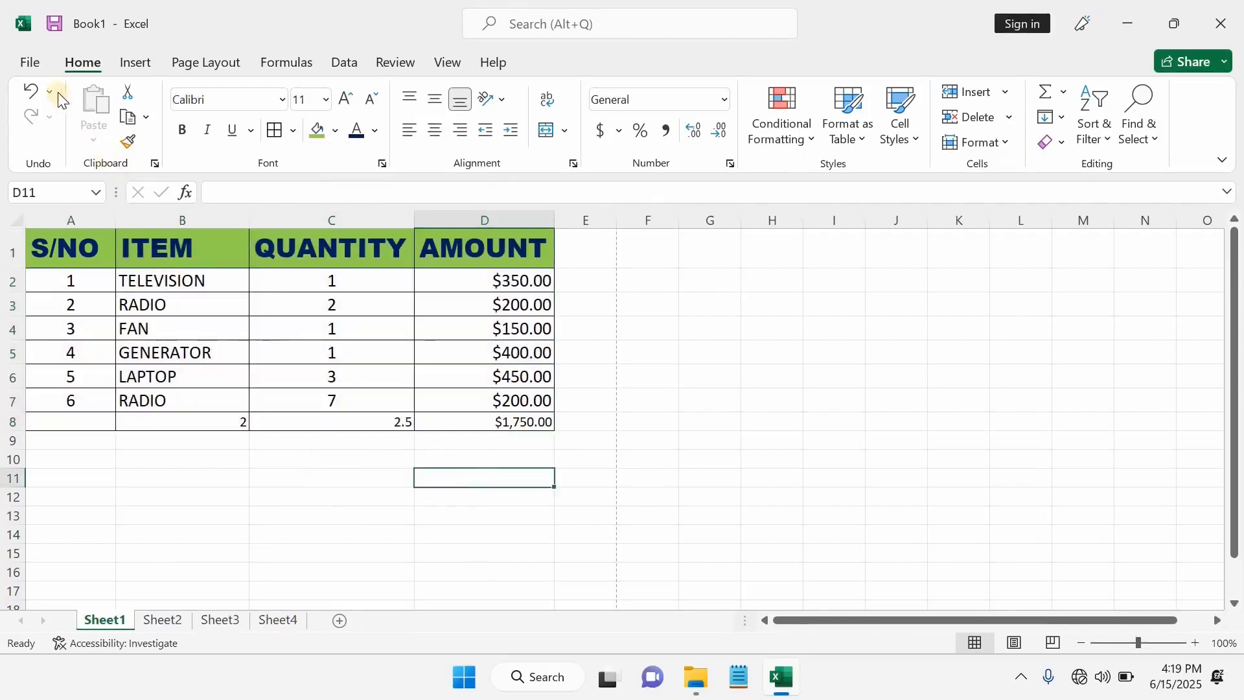
left_click(35, 61)
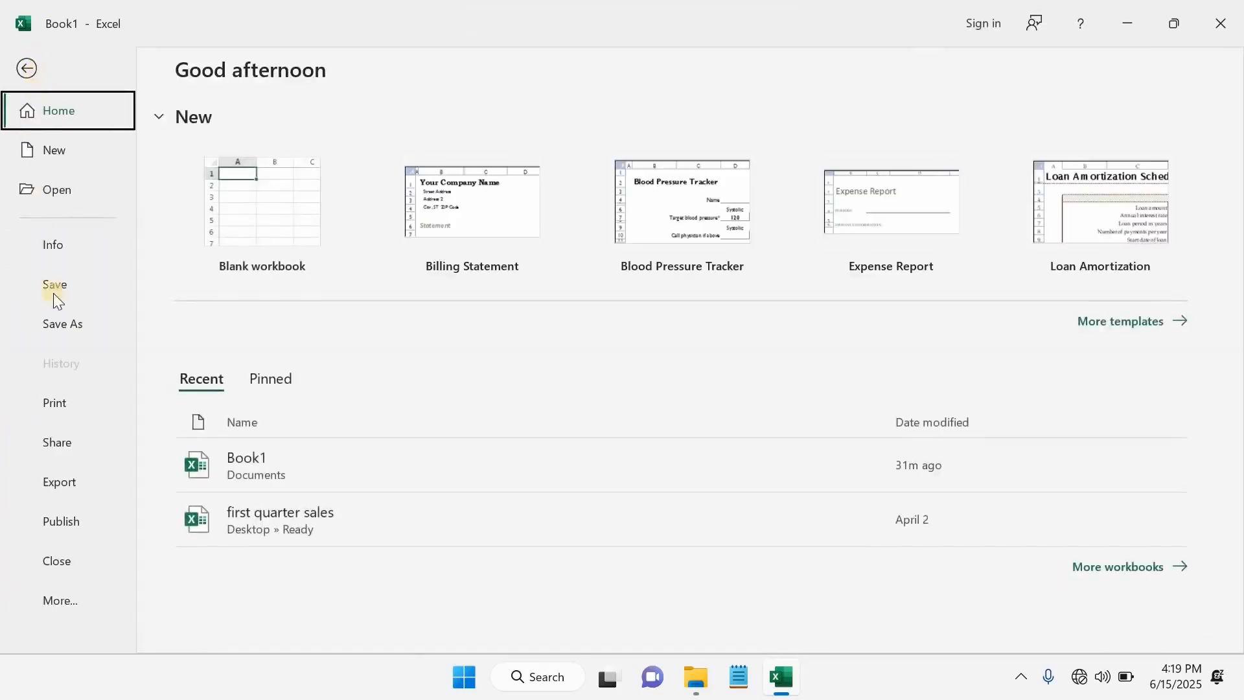
left_click(68, 403)
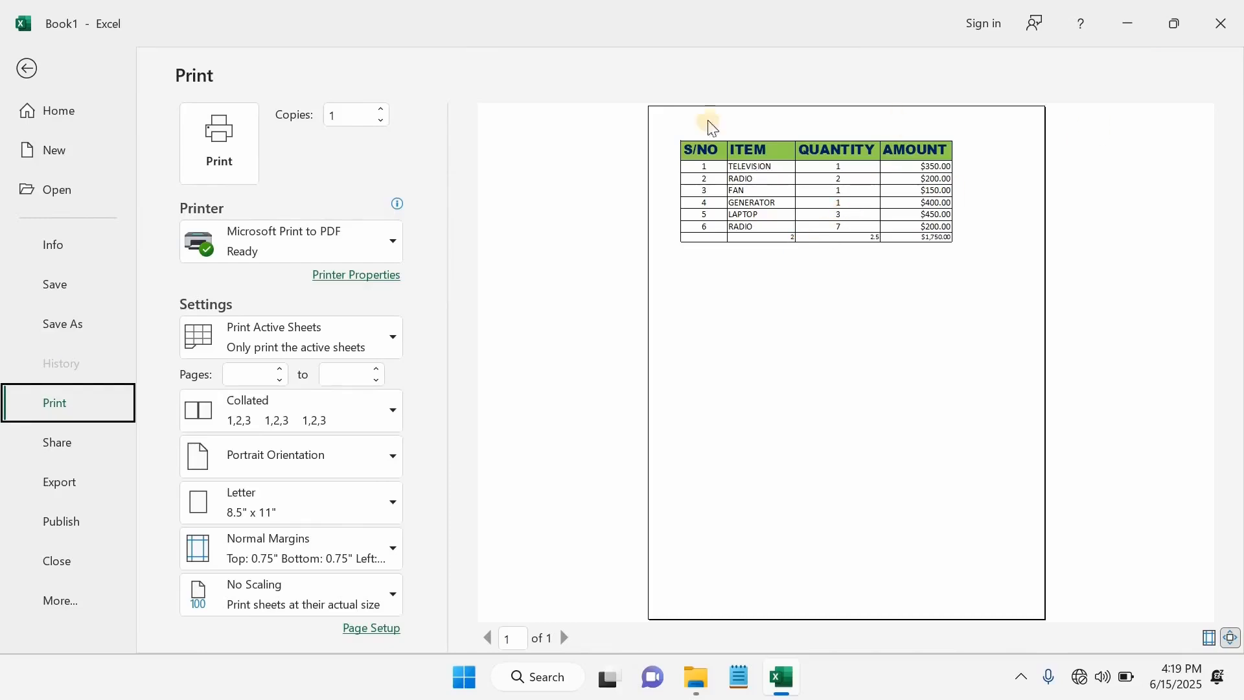
left_click(25, 69)
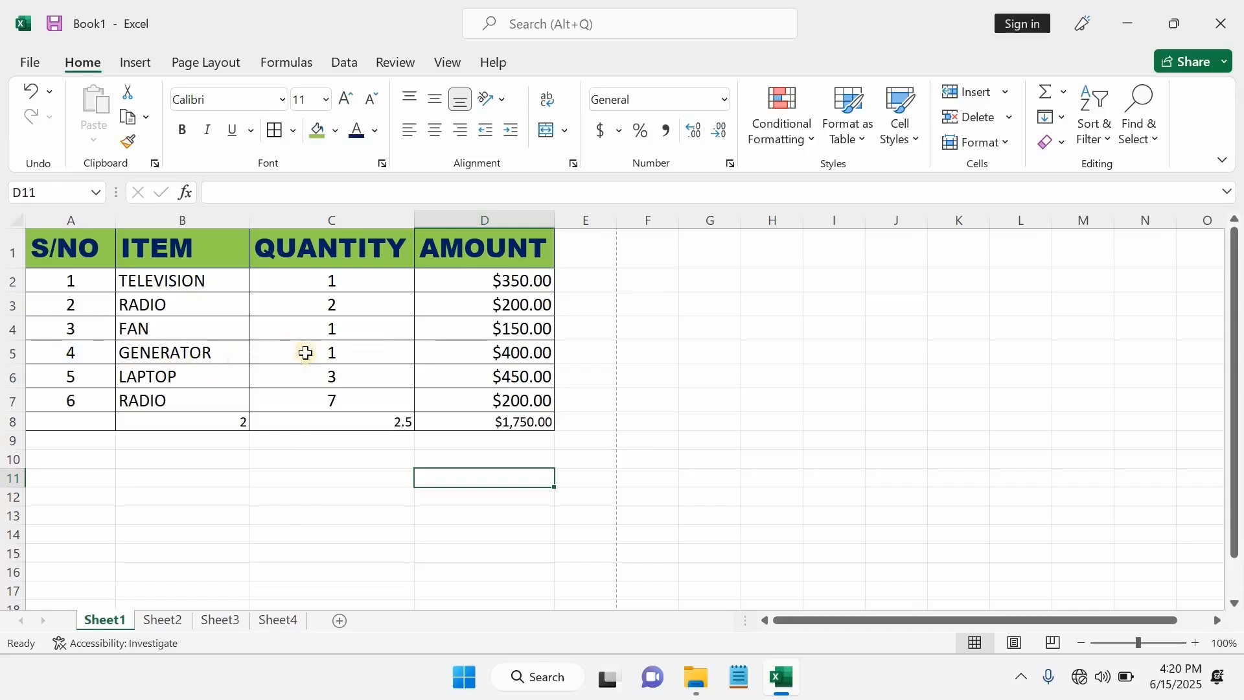
left_click_drag(88, 283, 90, 397)
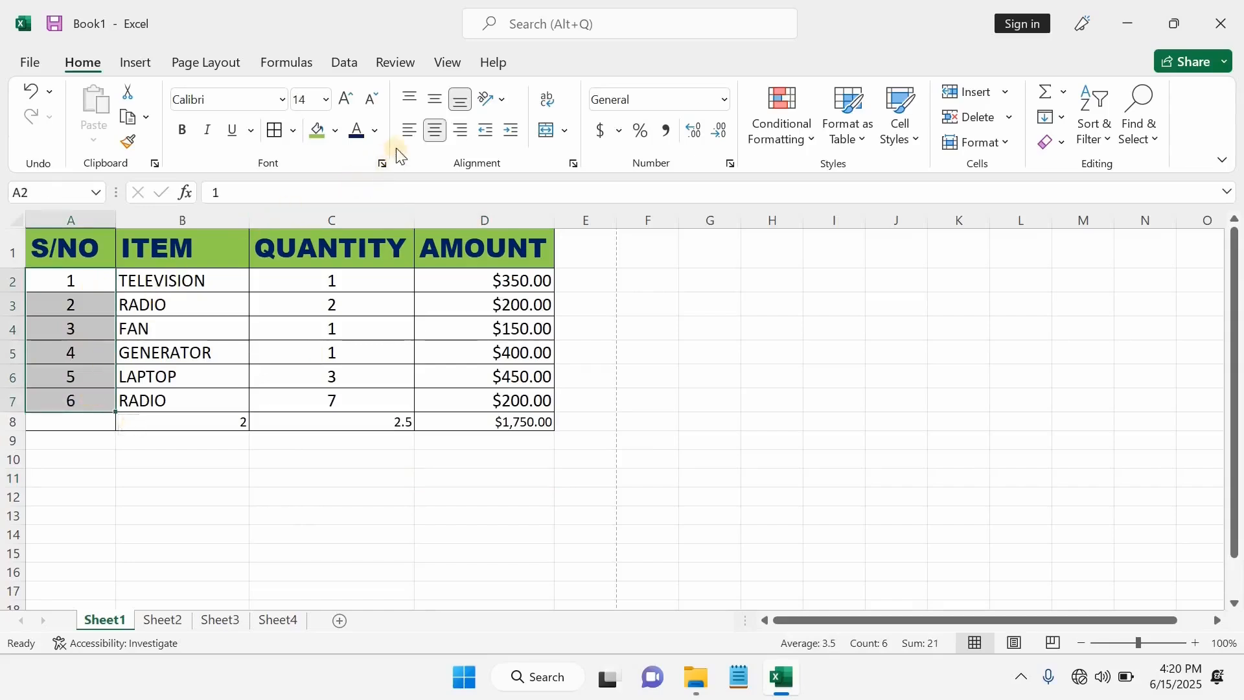
left_click(405, 130)
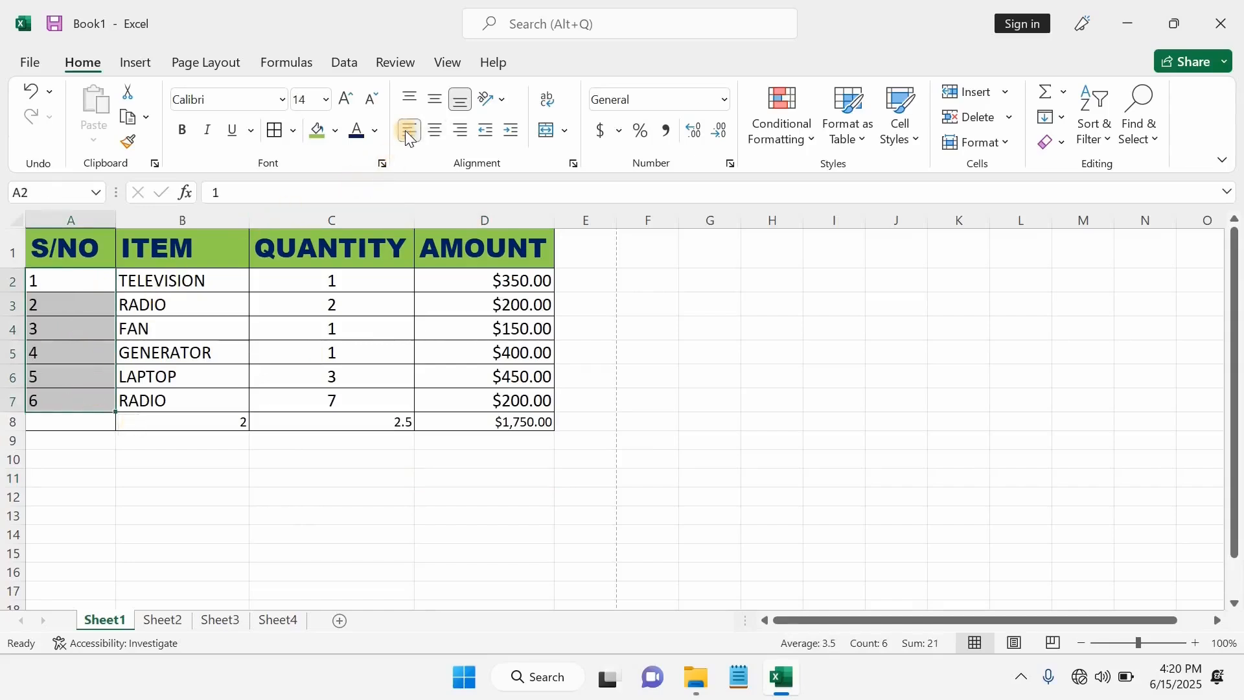
left_click(458, 130)
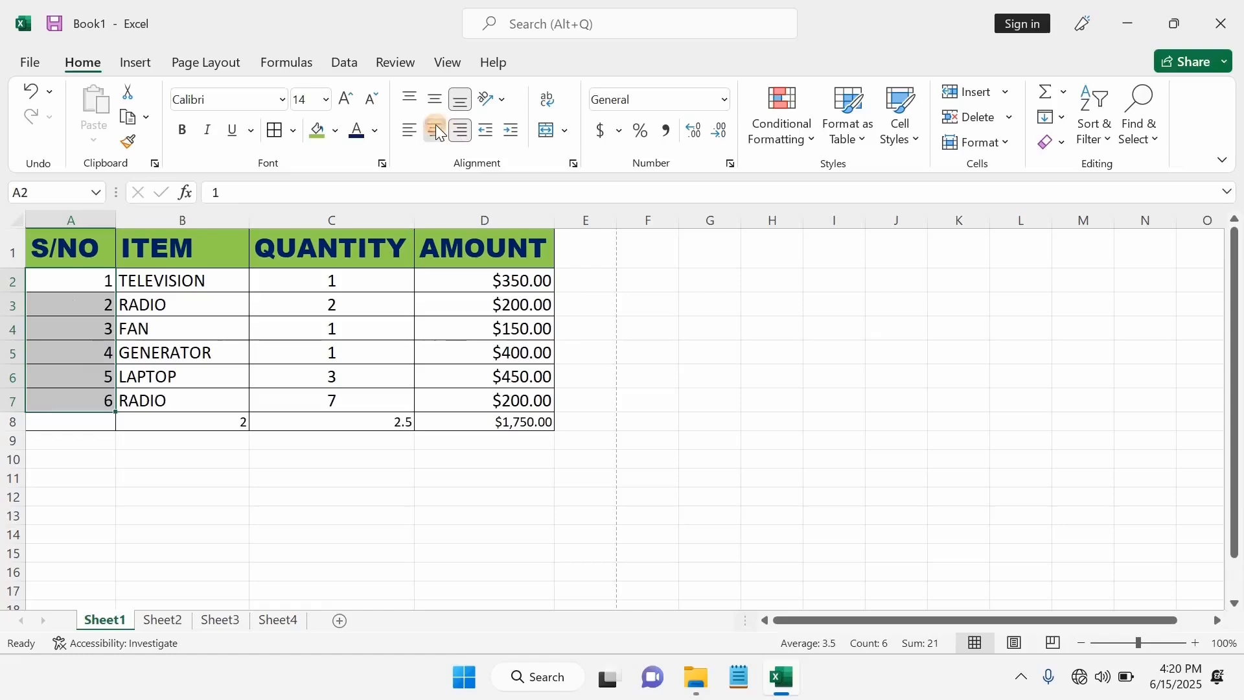
left_click(438, 132)
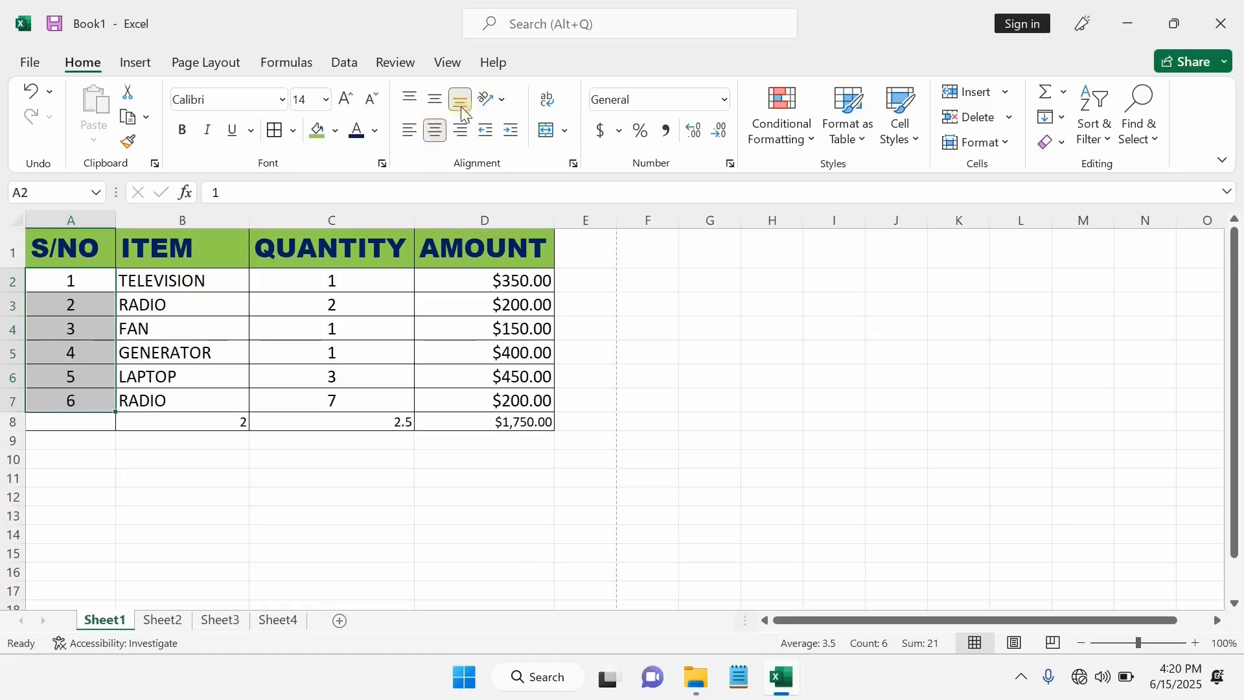
left_click(487, 512)
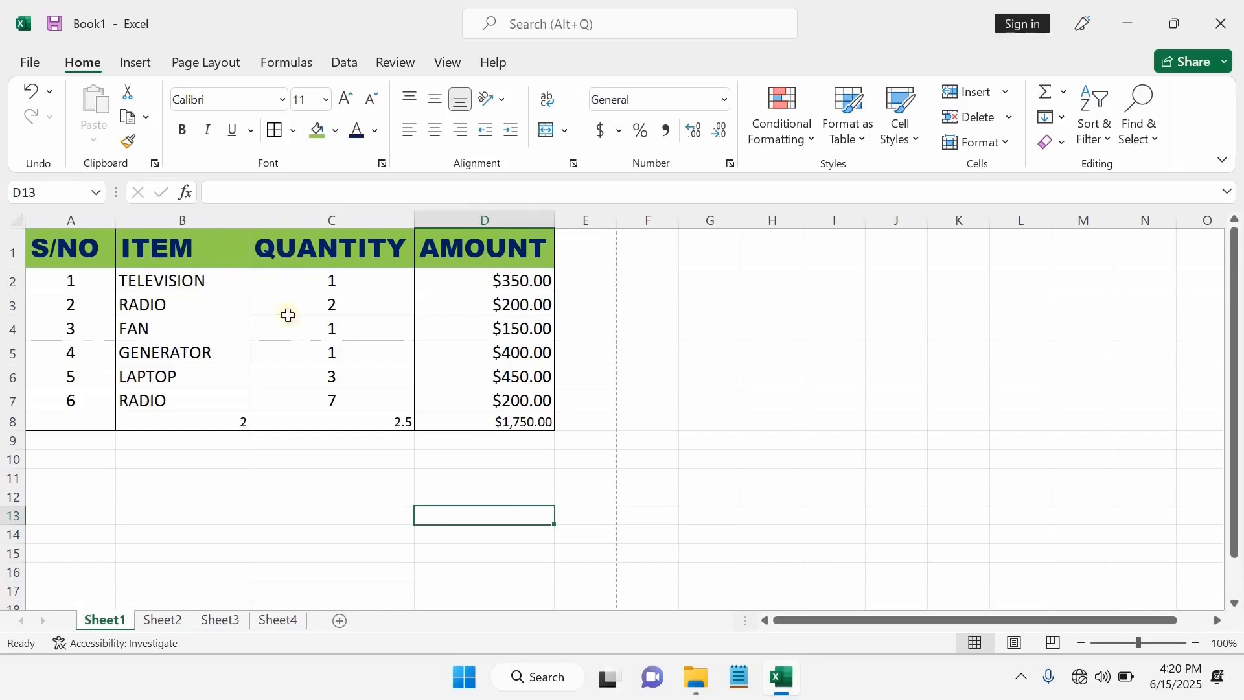
- Insert a blank row 1 and enter the title 'DAILY SALES BOOK' in A1
right_click(6, 251)
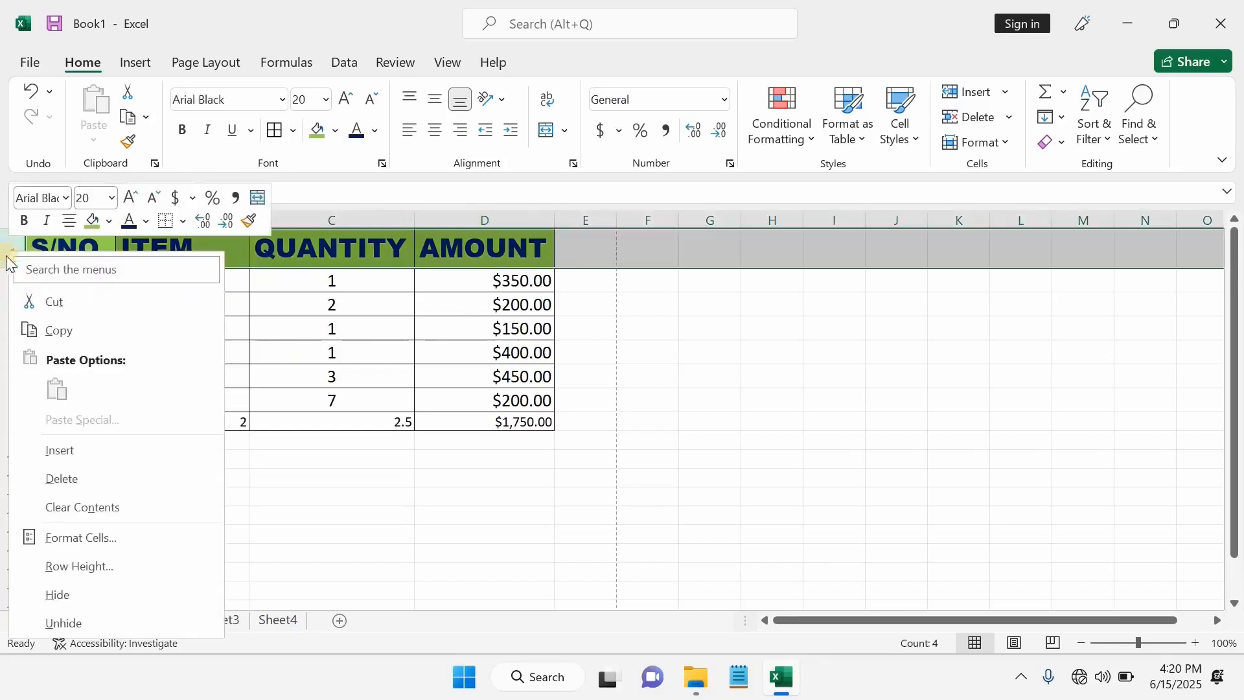
left_click(82, 451)
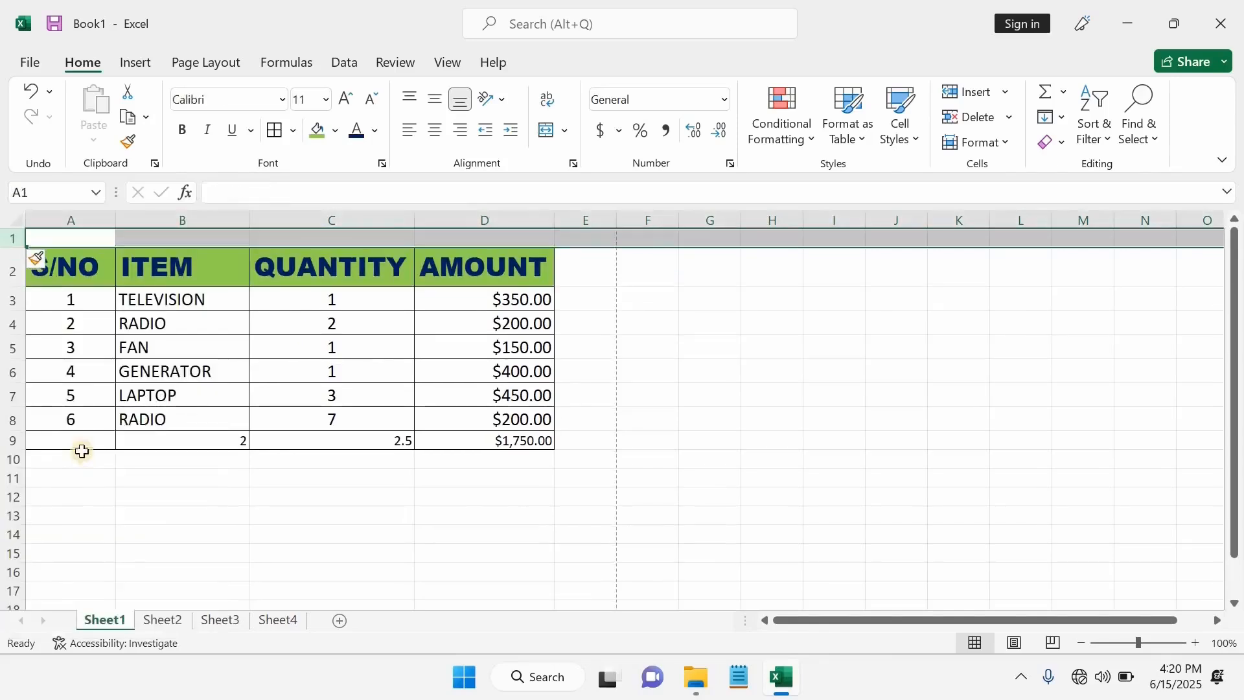
left_click(91, 236)
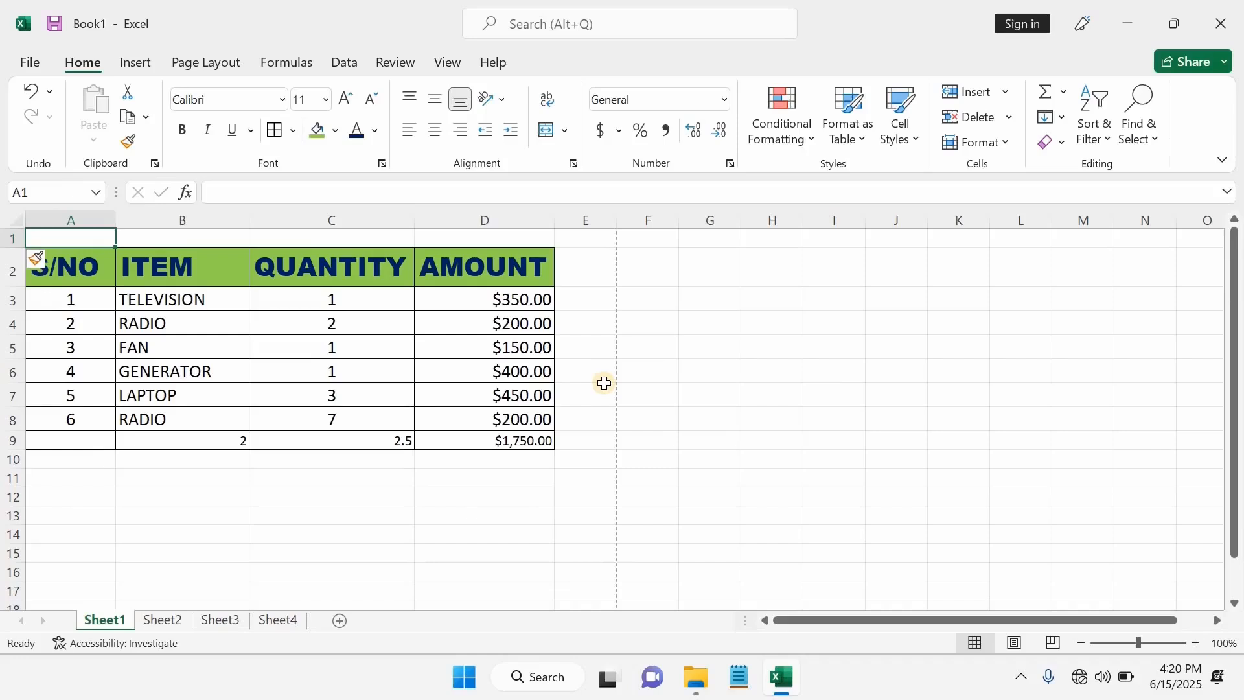
type("D")
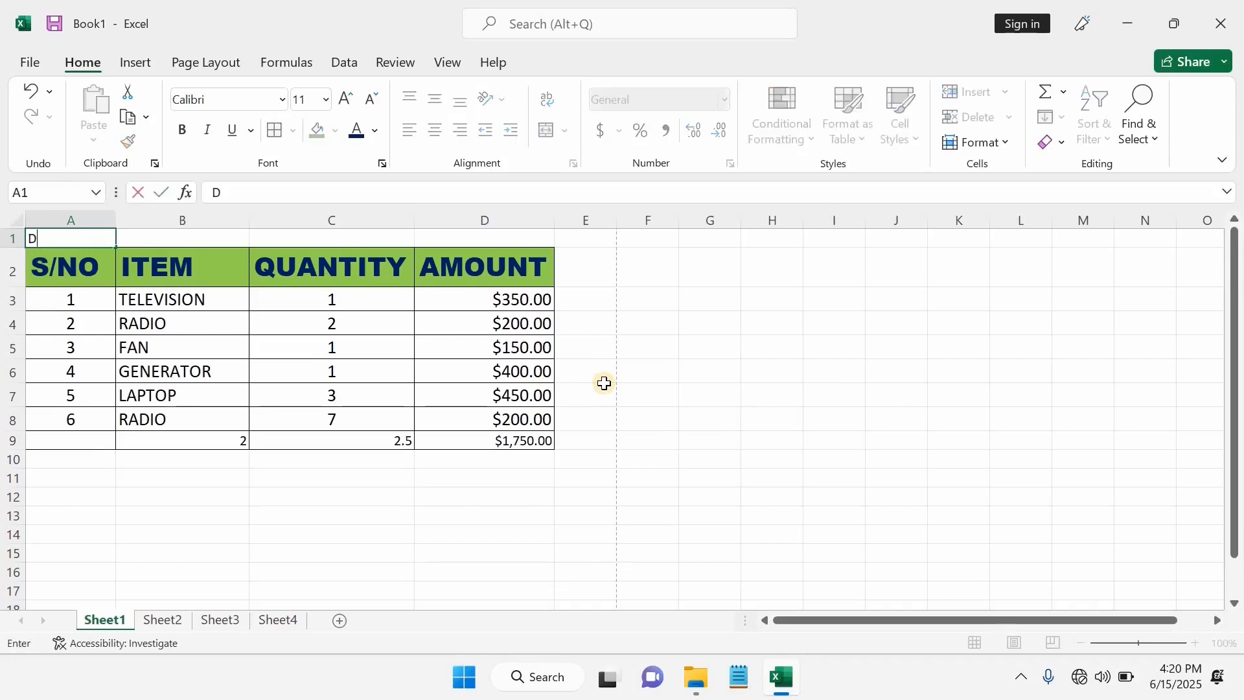
type("AILY SALES BOOK")
left_click(350, 496)
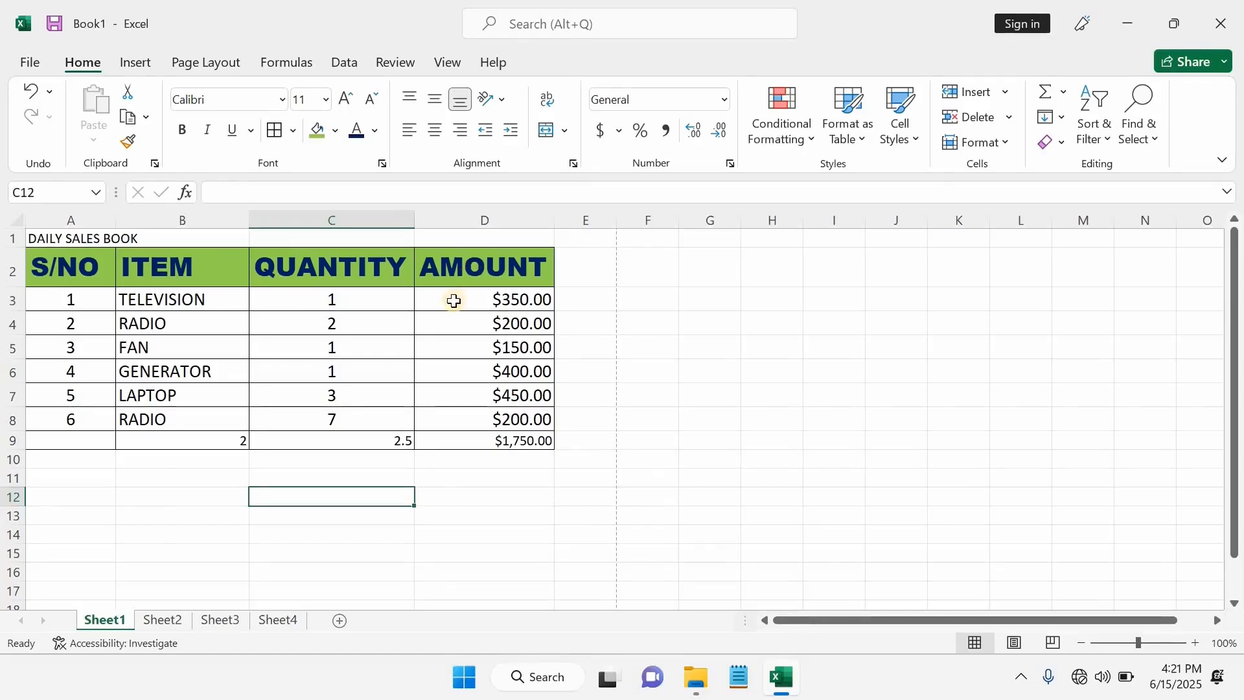
- Merge and centre the title across A1:D1
left_click(40, 241)
left_click_drag(40, 241, 487, 236)
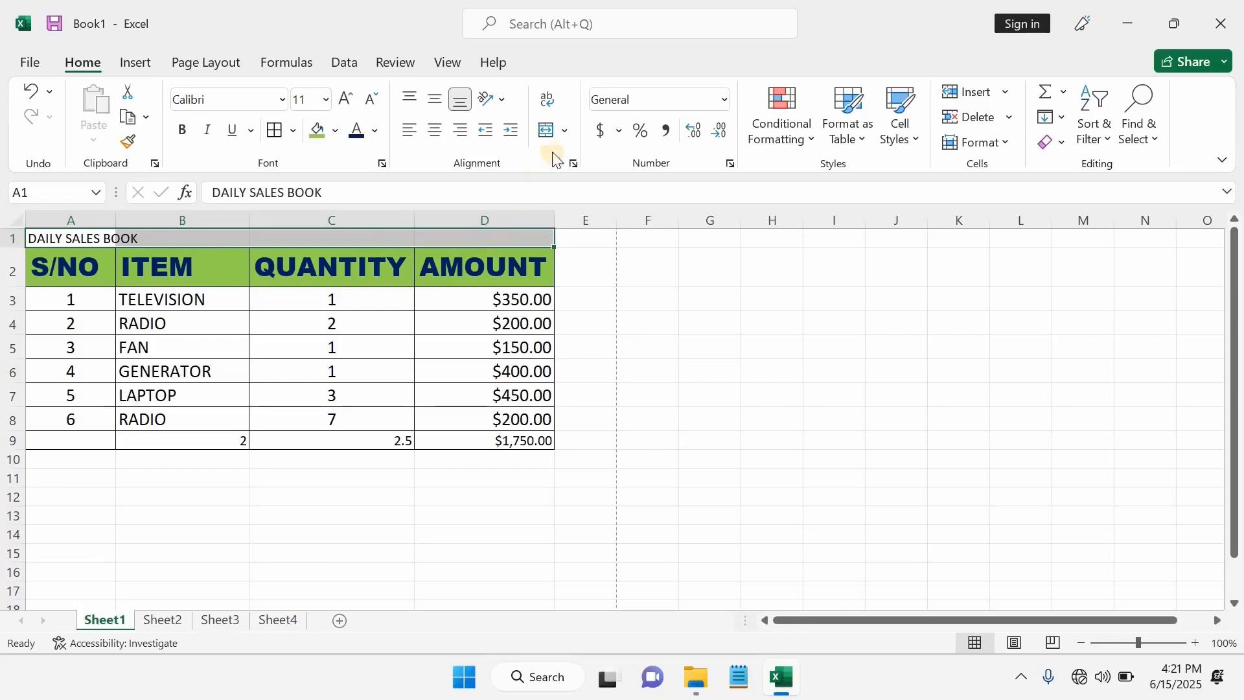
left_click(565, 135)
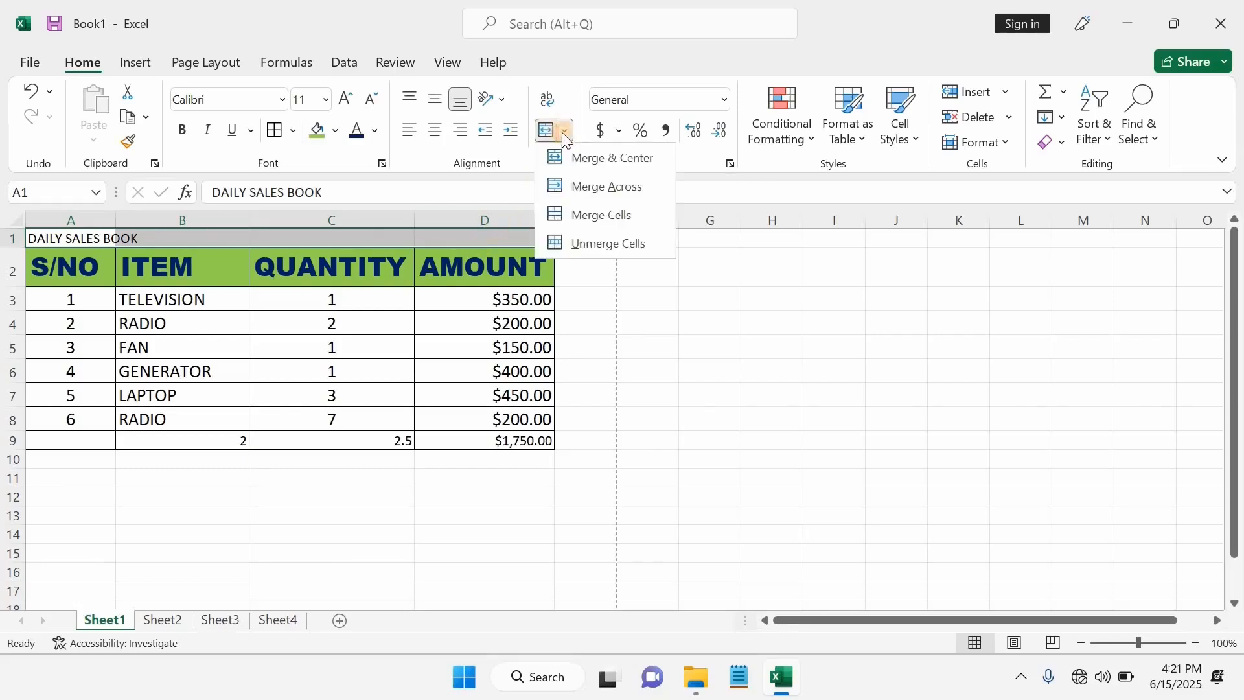
left_click(584, 158)
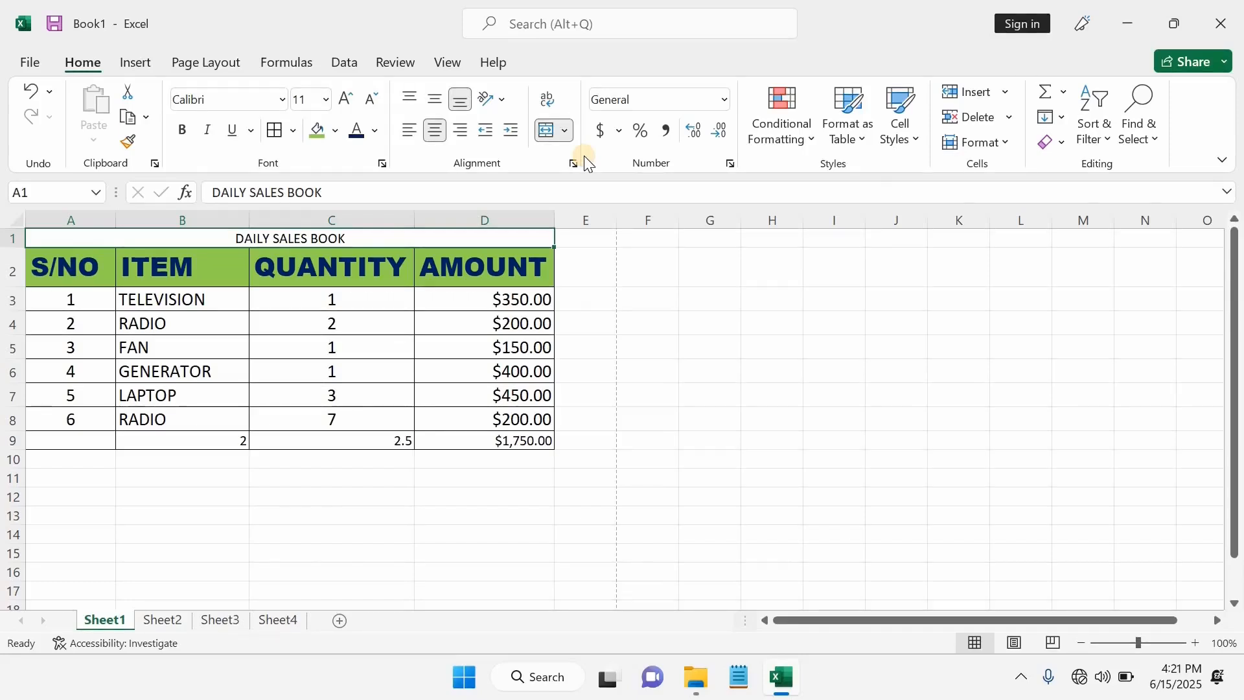
- Set the title to 20-point Arial Rounded MT Bold
left_click(326, 99)
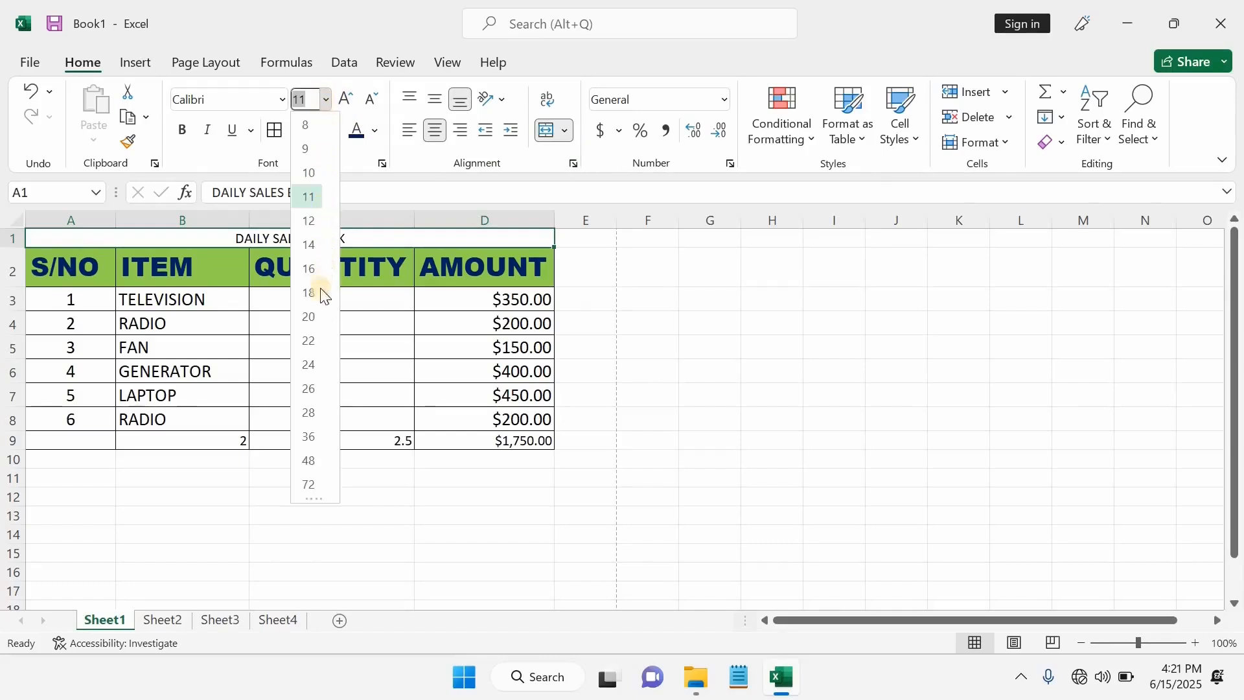
left_click(313, 317)
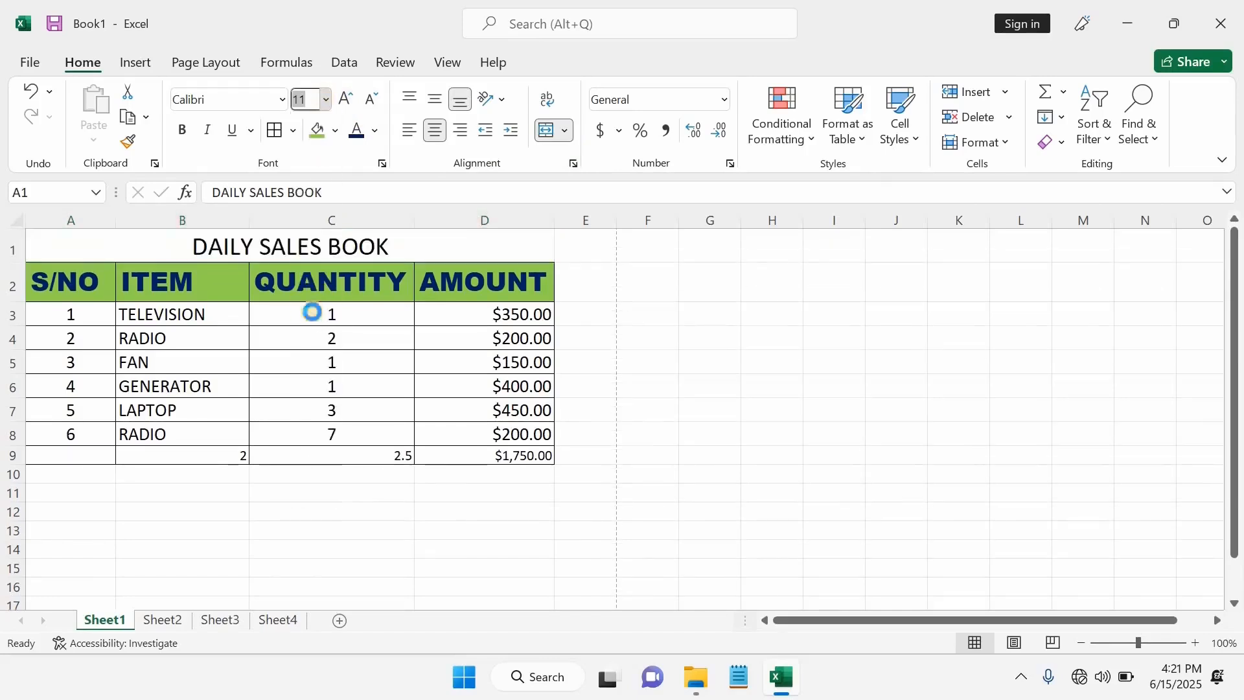
left_click(282, 100)
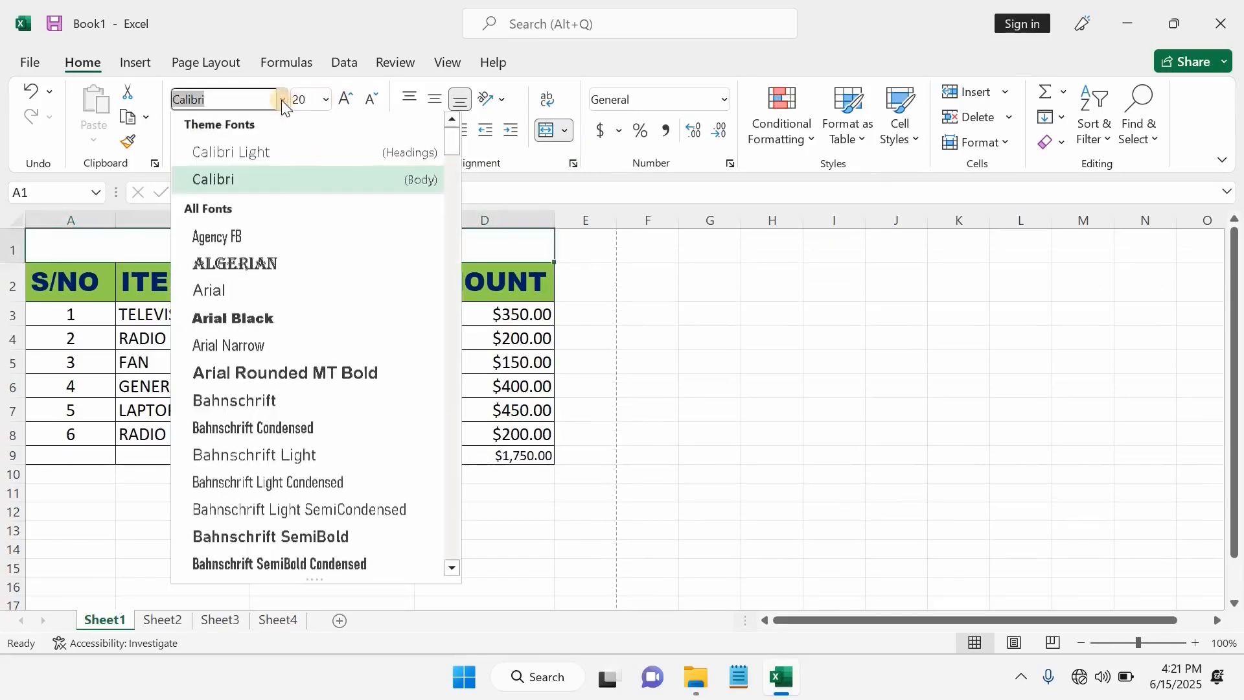
left_click(281, 374)
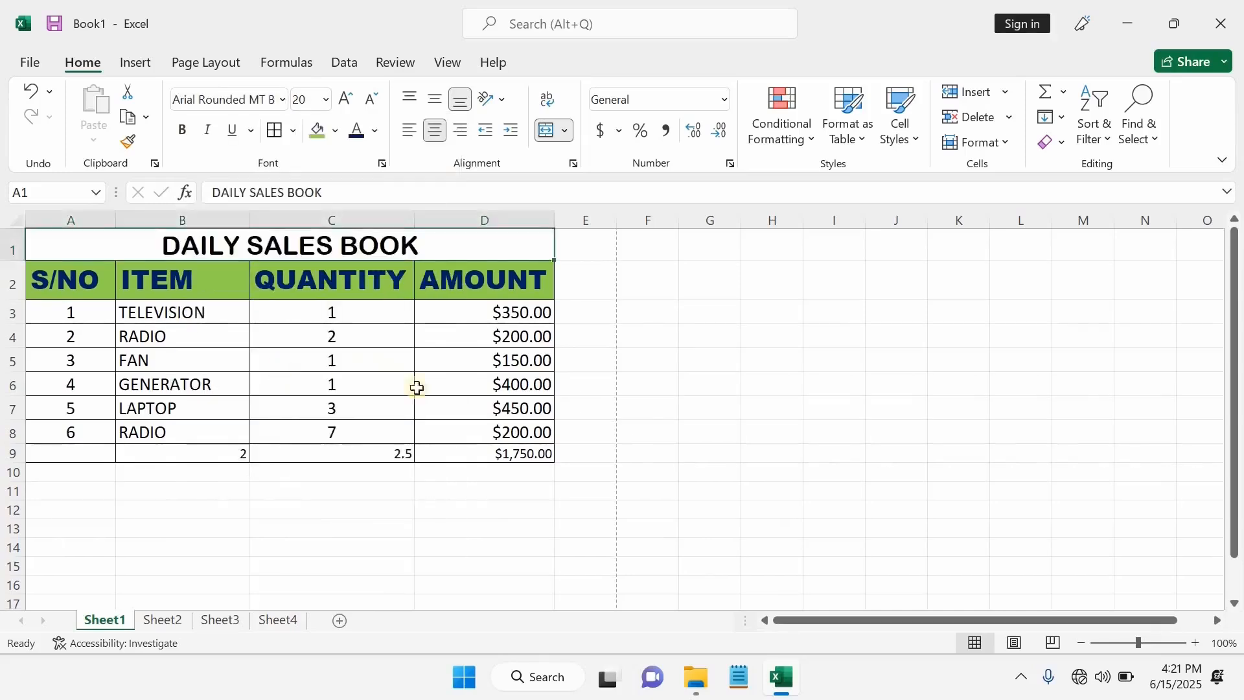
left_click(701, 355)
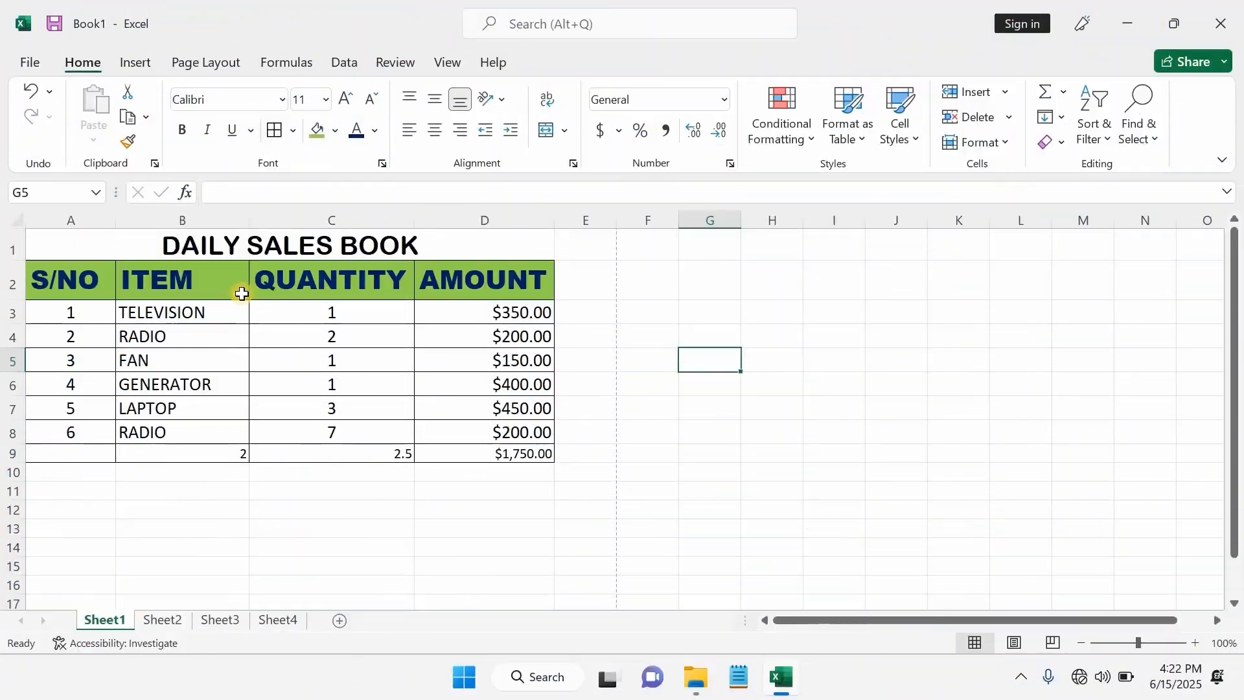
- Replace the S/NO header in A2 with 'SERIAL NUMBER'
left_click(82, 284)
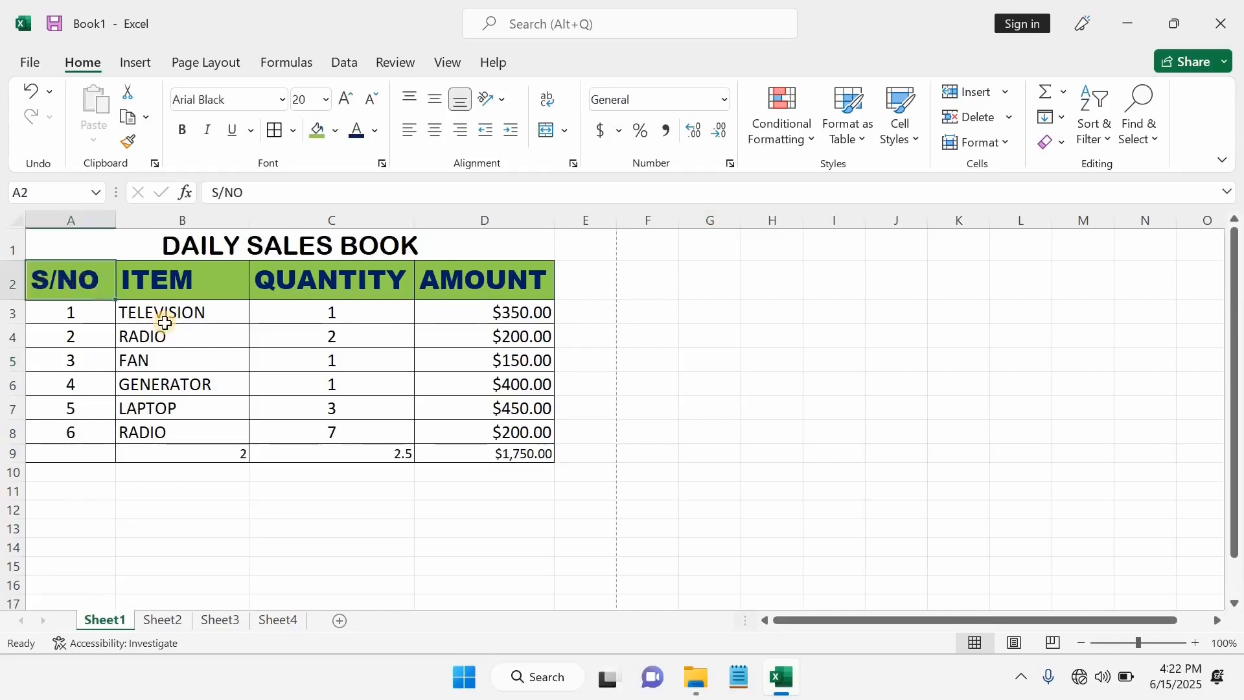
type("S")
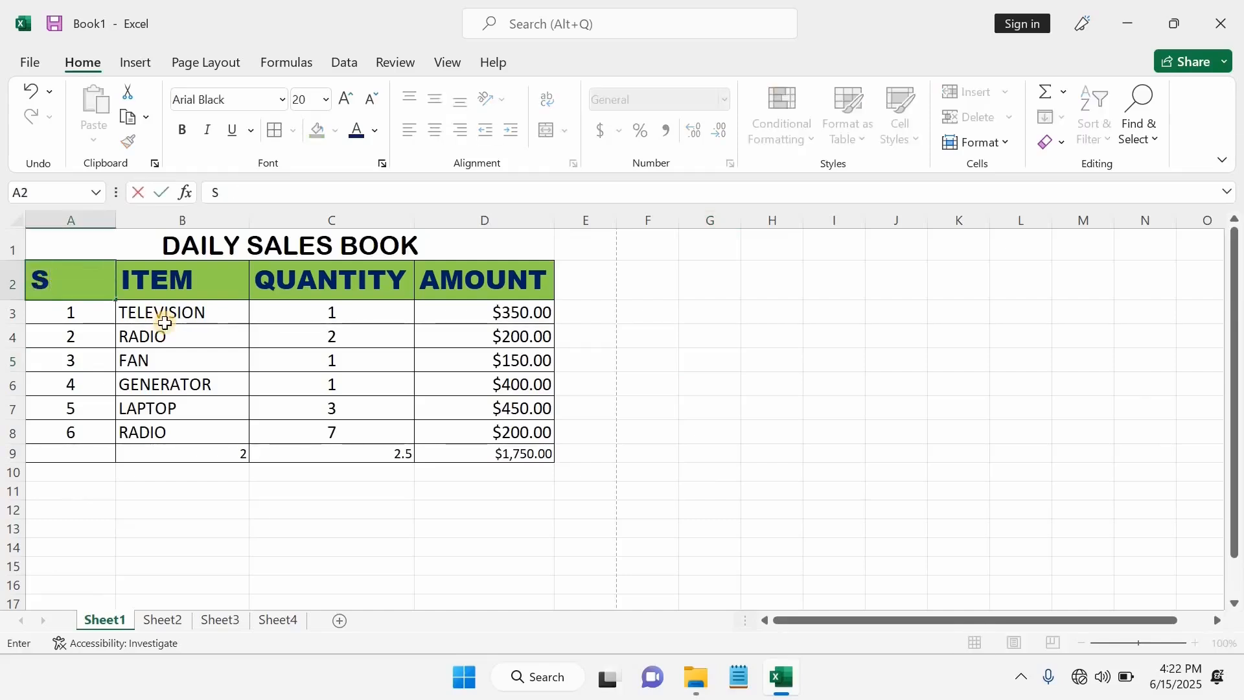
type("ERIAL NUMBE")
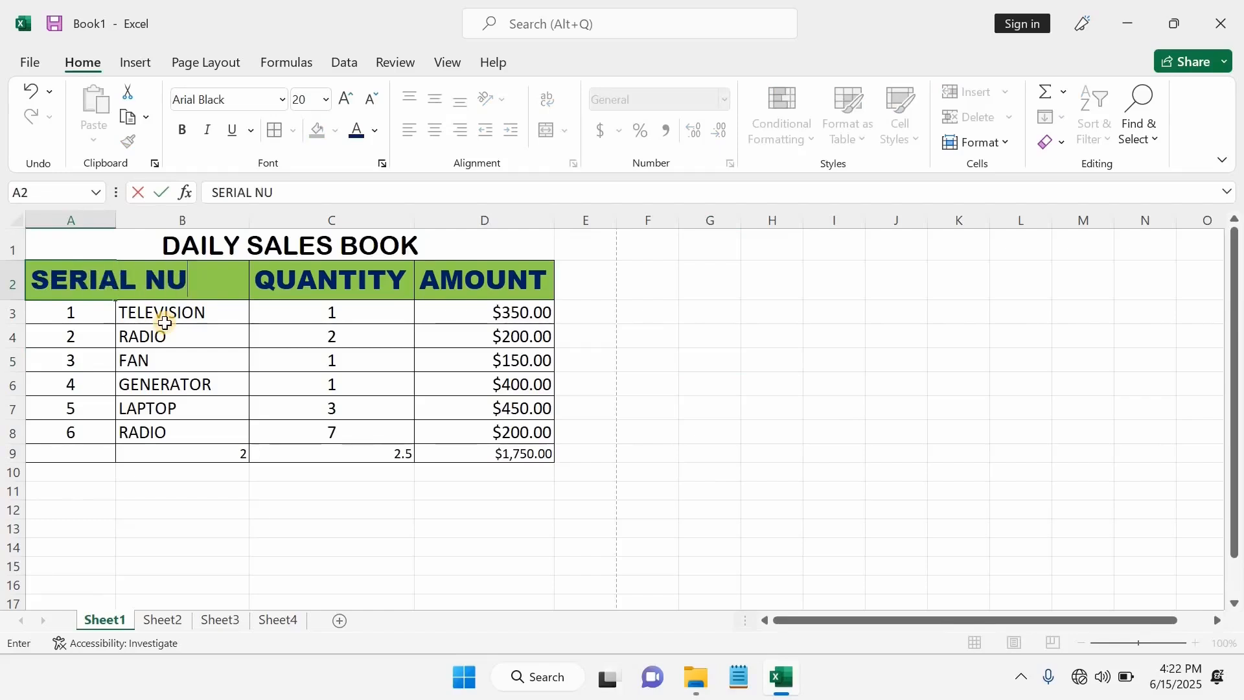
type("R")
left_click(625, 415)
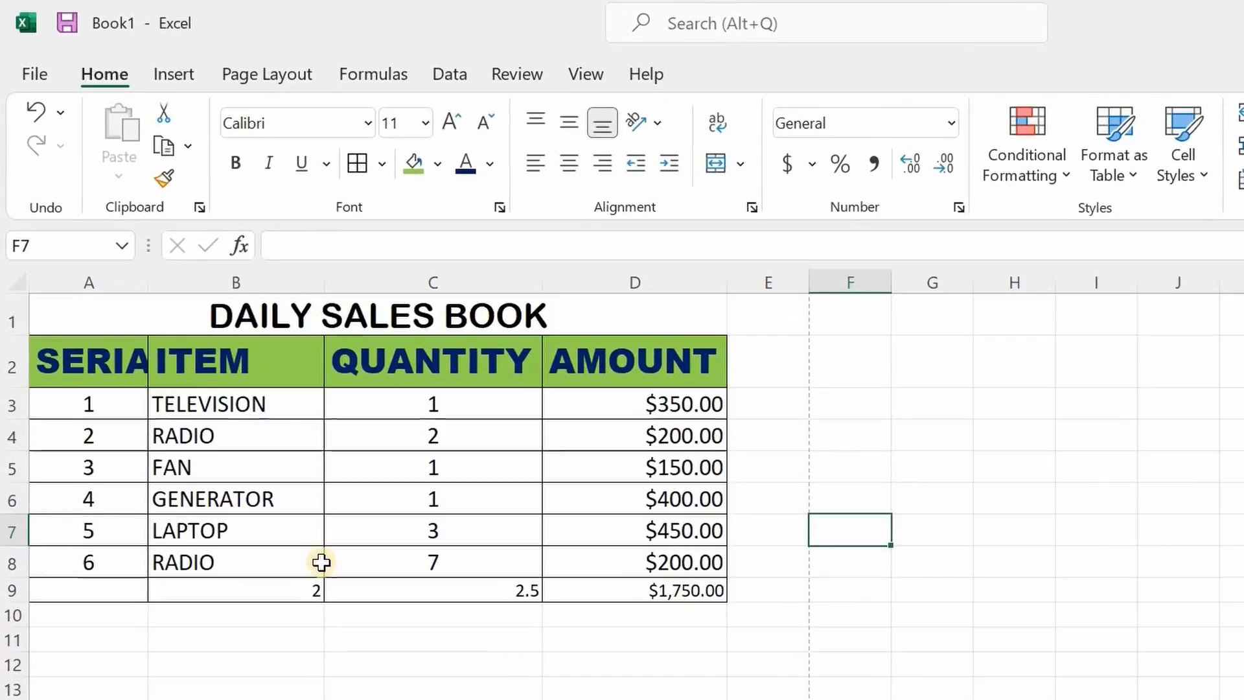
left_click(92, 365)
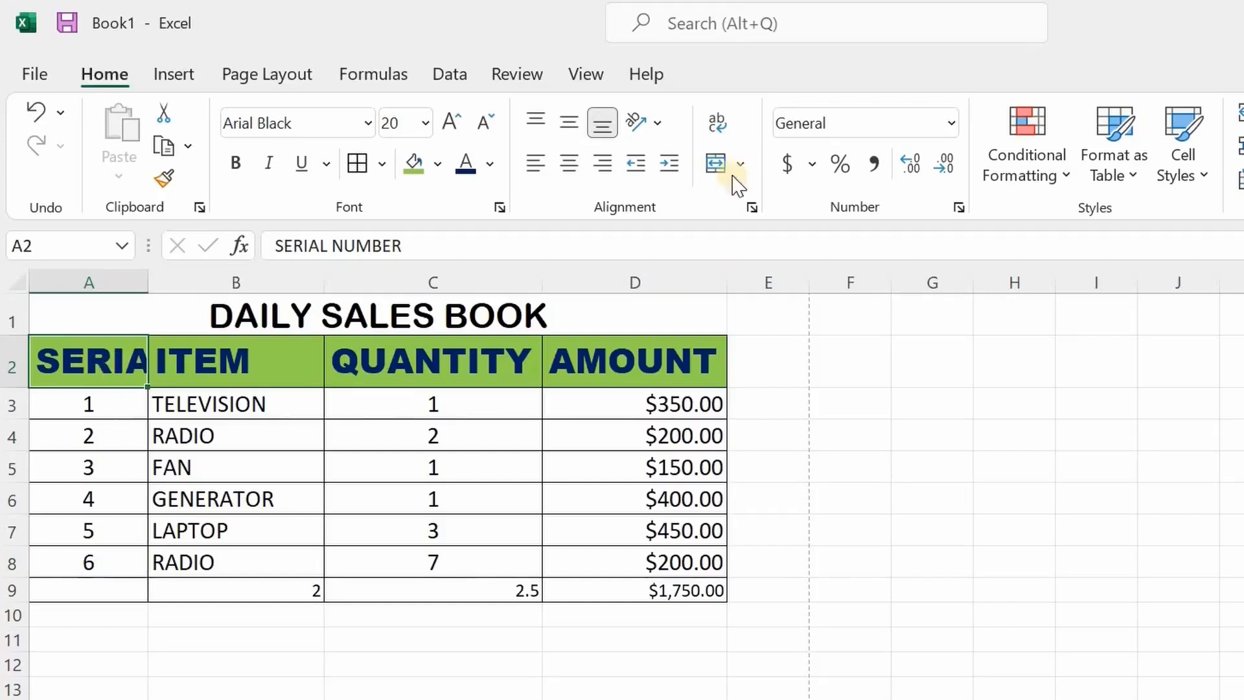
- Wrap SERIAL NUMBER in A2, widen column A, and centre it vertically
left_click(727, 133)
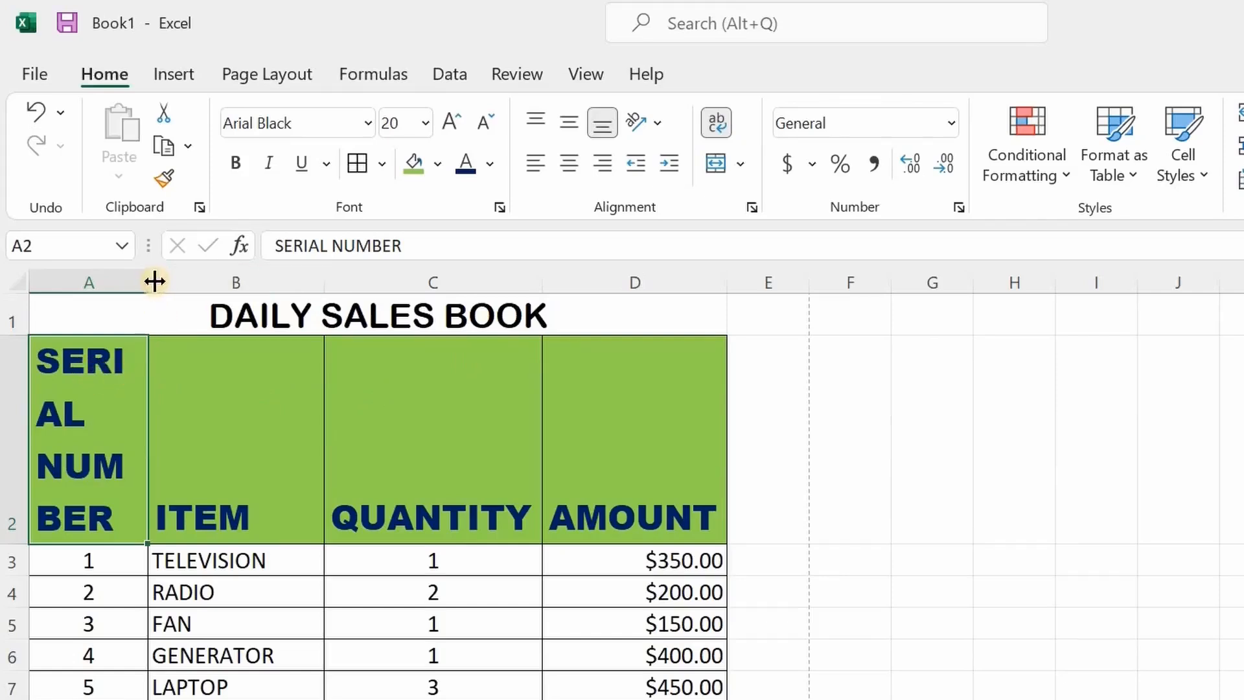
left_click_drag(151, 280, 234, 281)
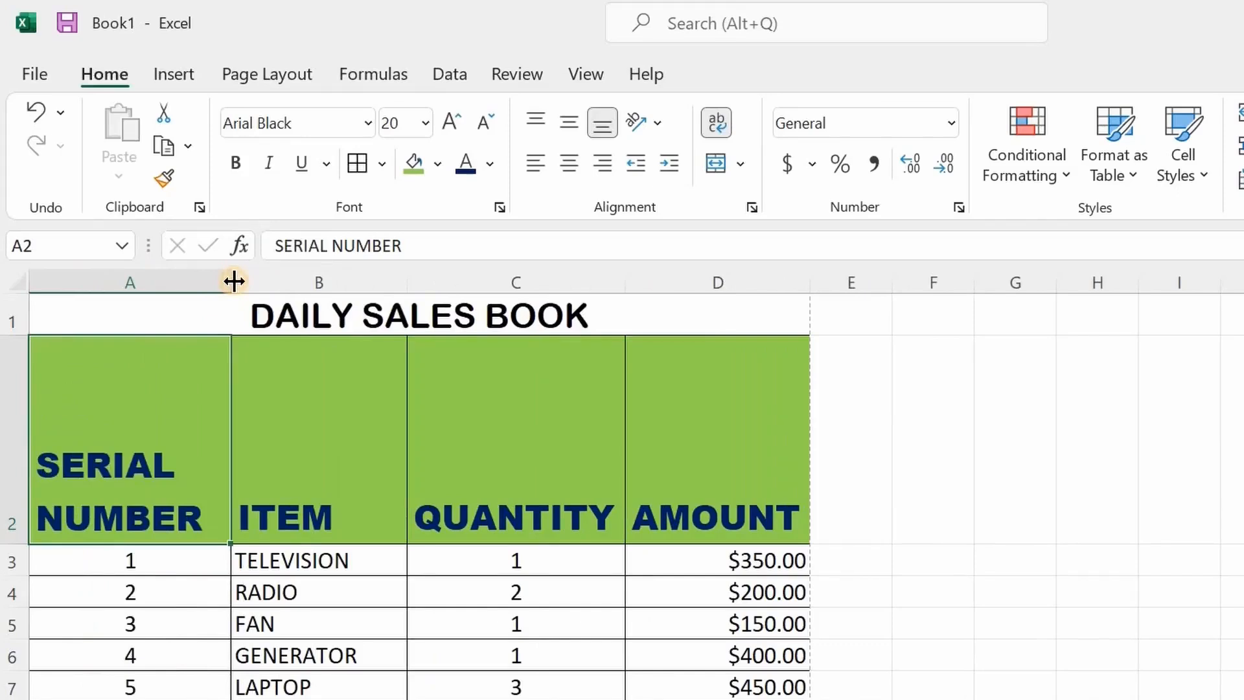
left_click_drag(220, 279, 211, 280)
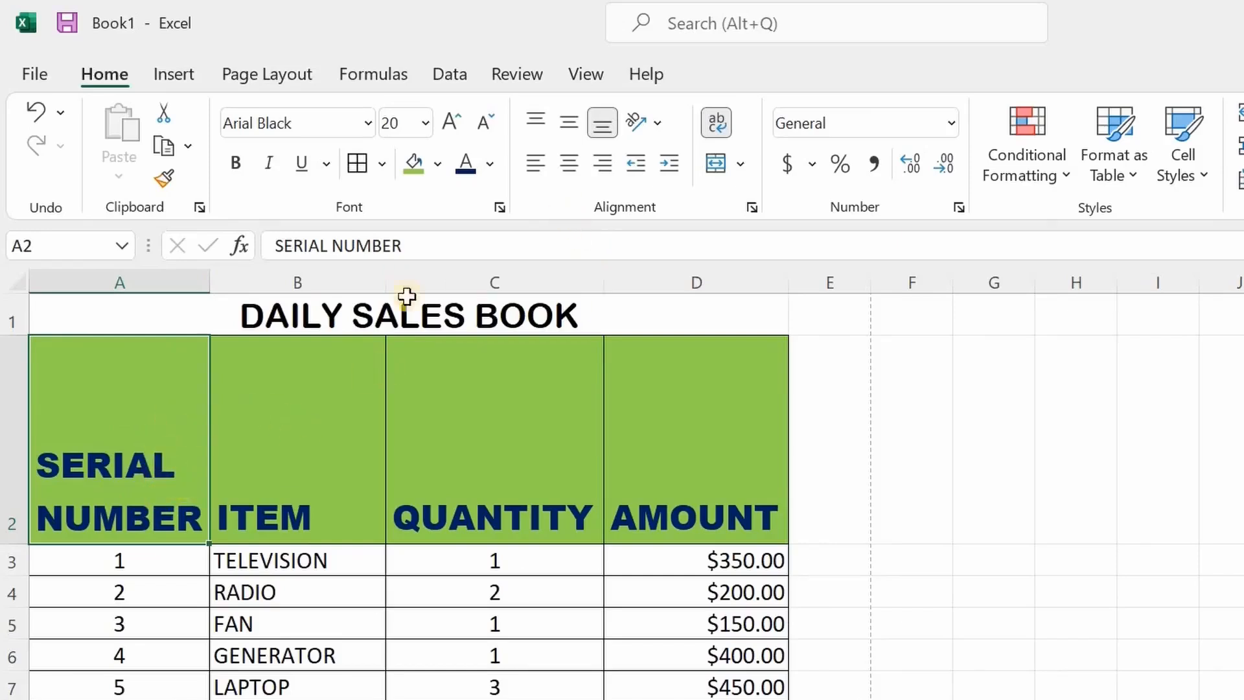
left_click(568, 124)
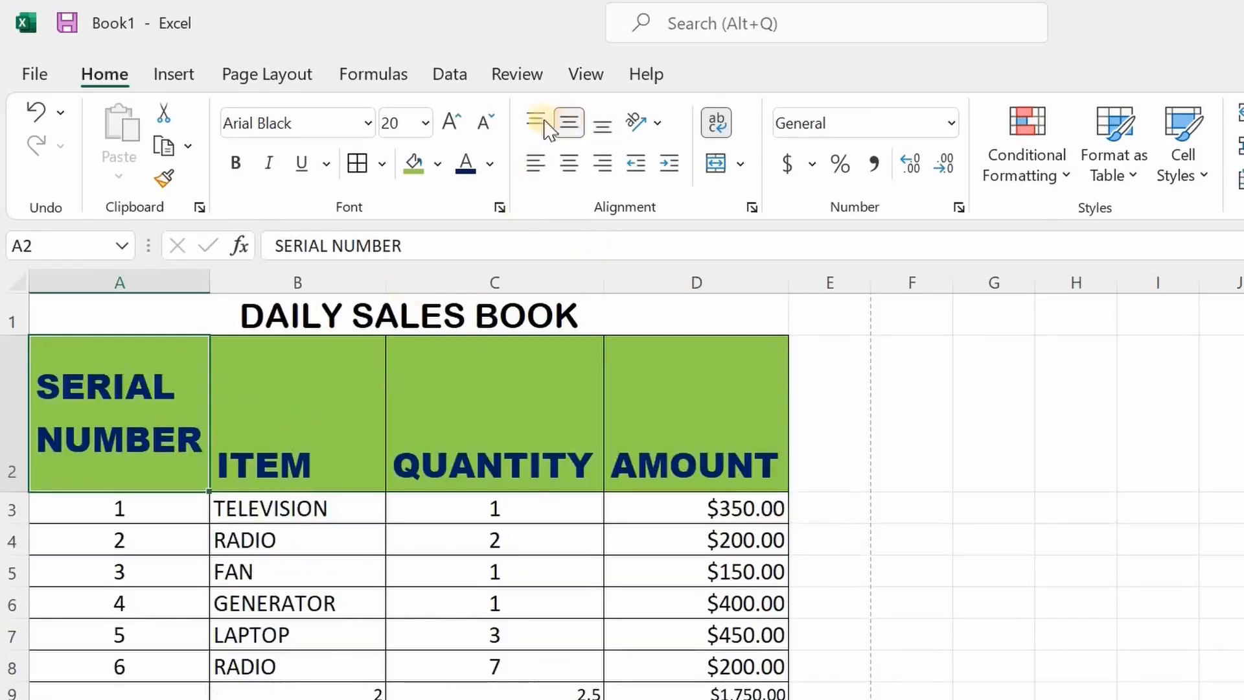
left_click(537, 124)
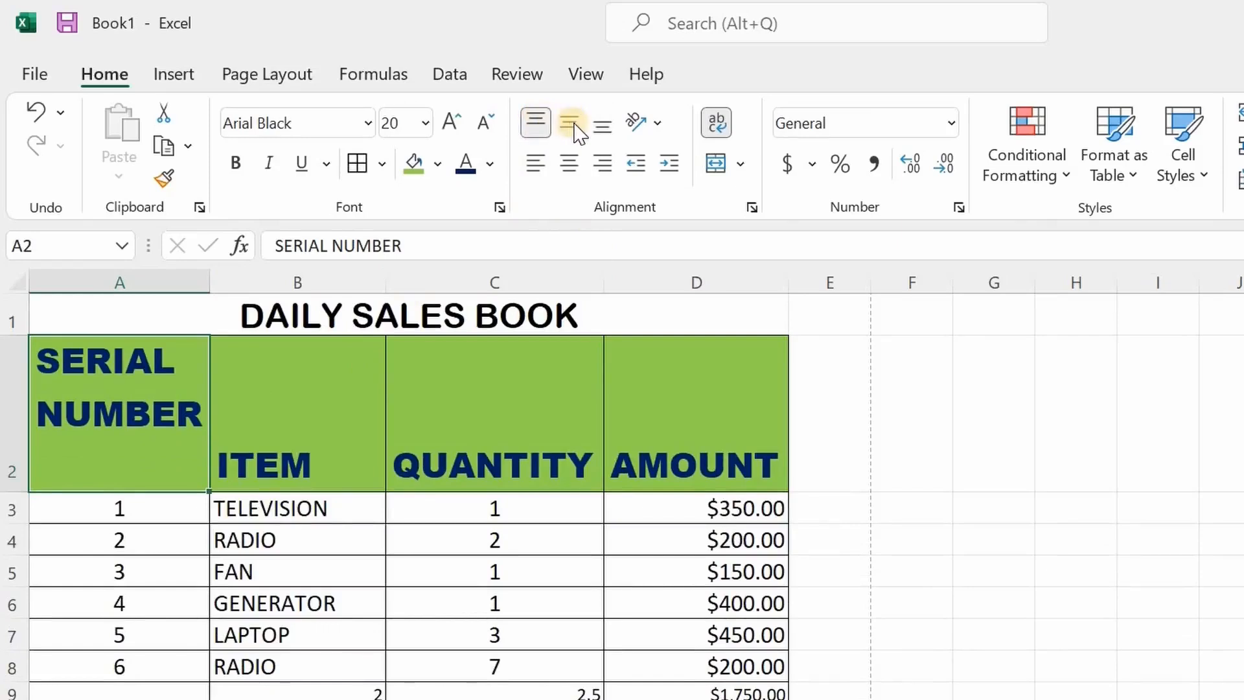
left_click(573, 125)
- Middle-align all four row 2 headers A2:D2
left_click_drag(155, 409, 648, 402)
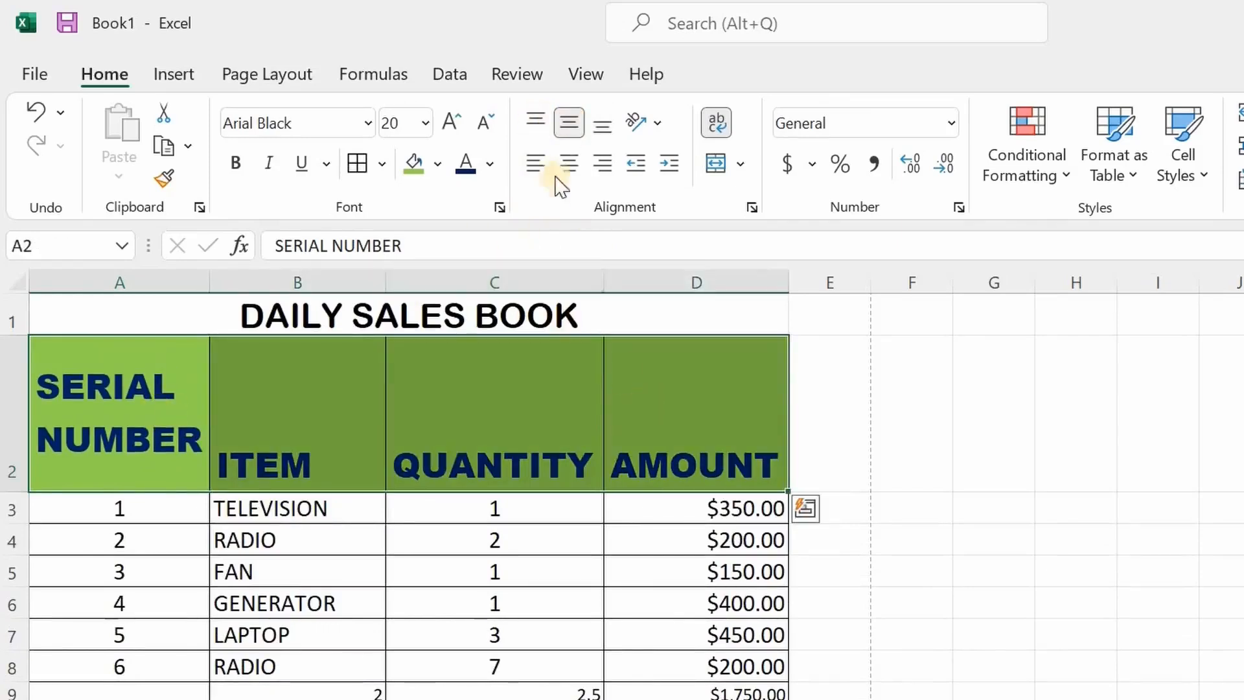
left_click(570, 129)
left_click(569, 130)
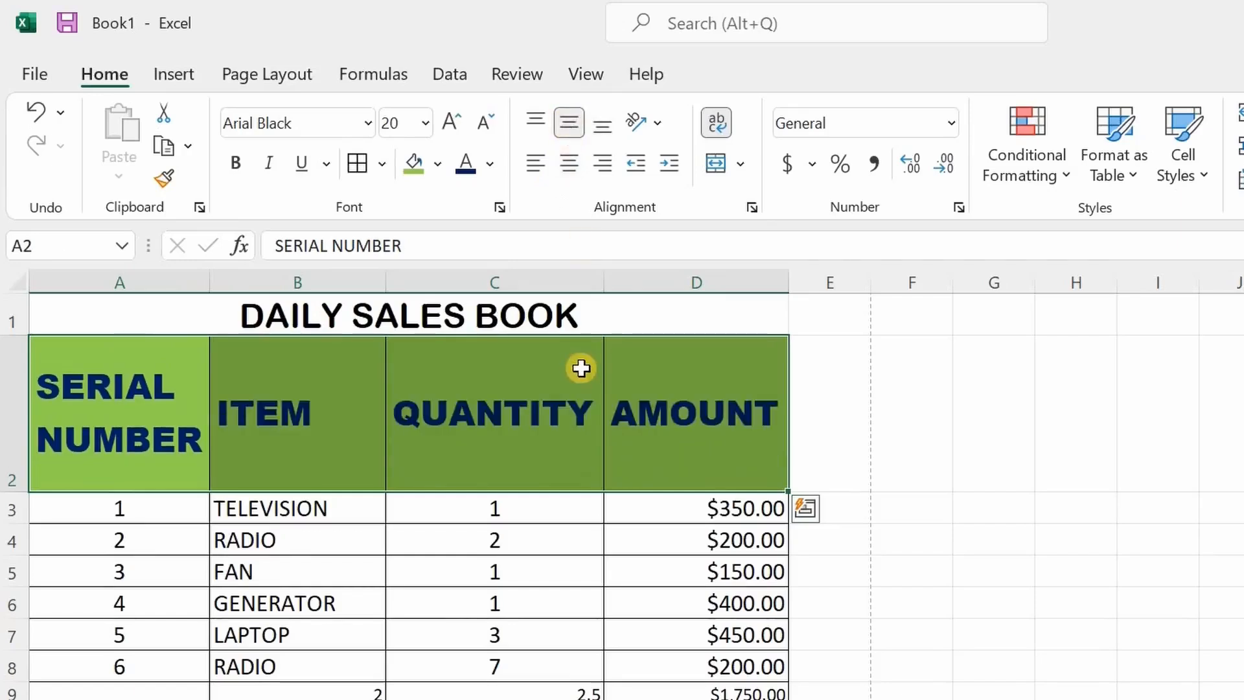
left_click(1036, 477)
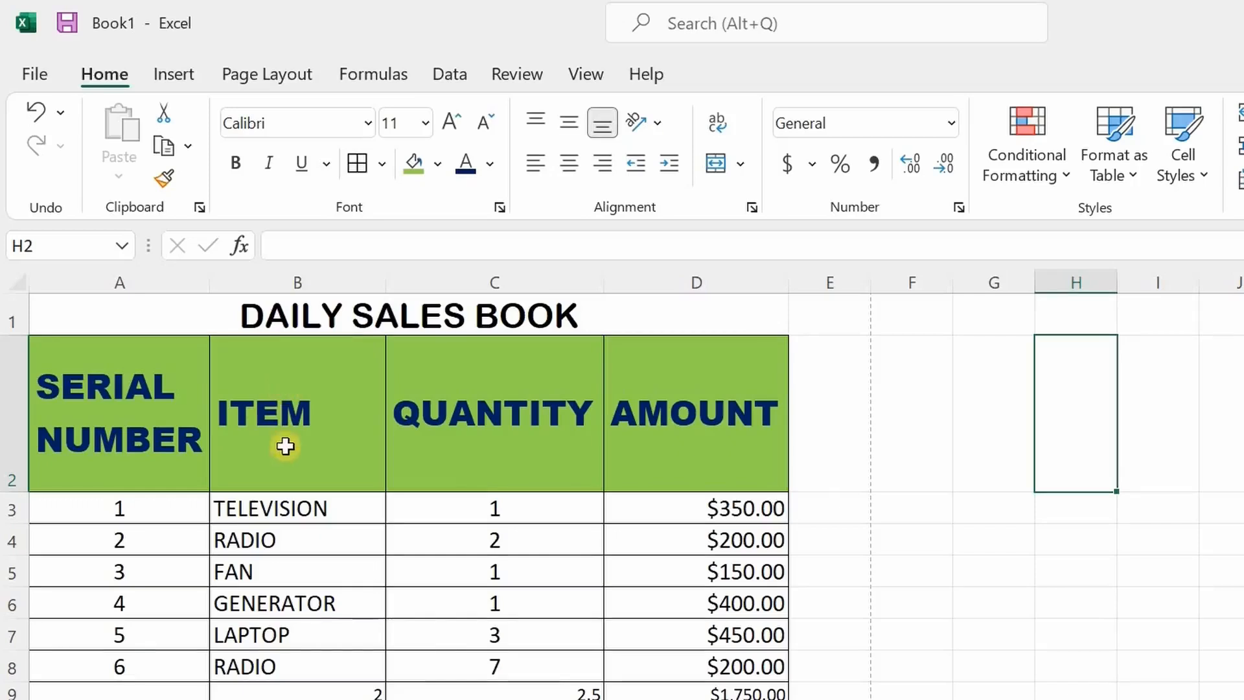
- Set the ITEM header in B2 to Rotate Text Up and centre it horizontally
left_click(301, 419)
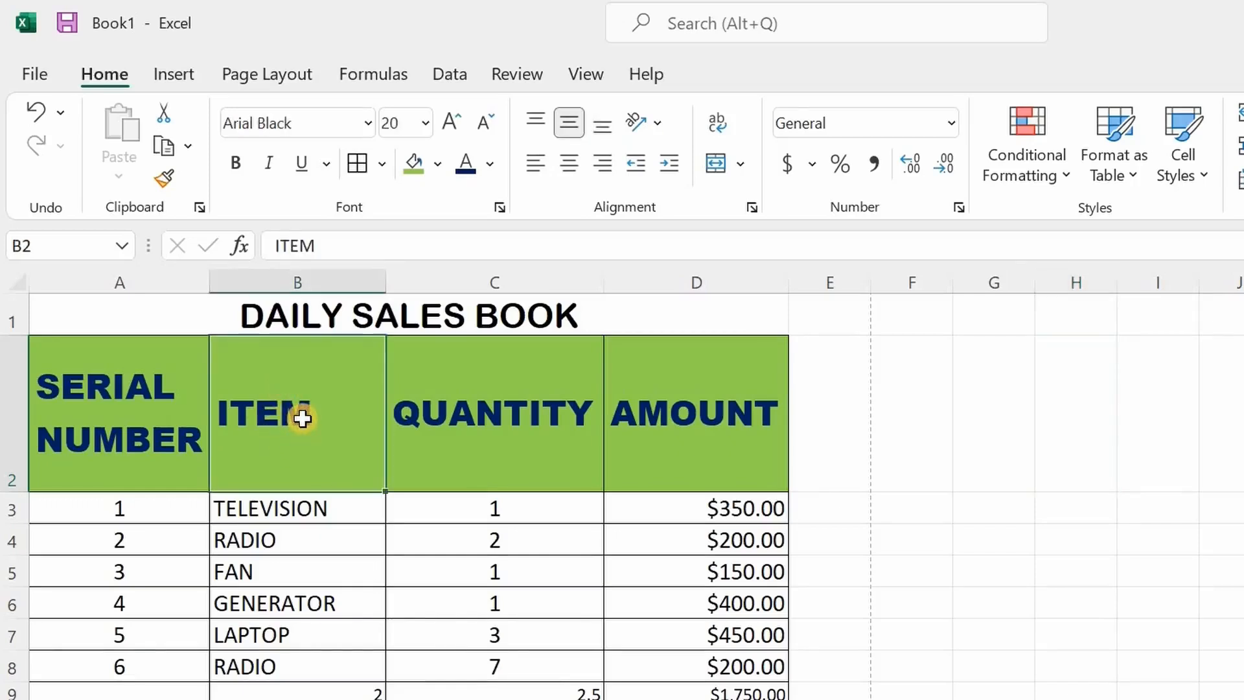
left_click(661, 123)
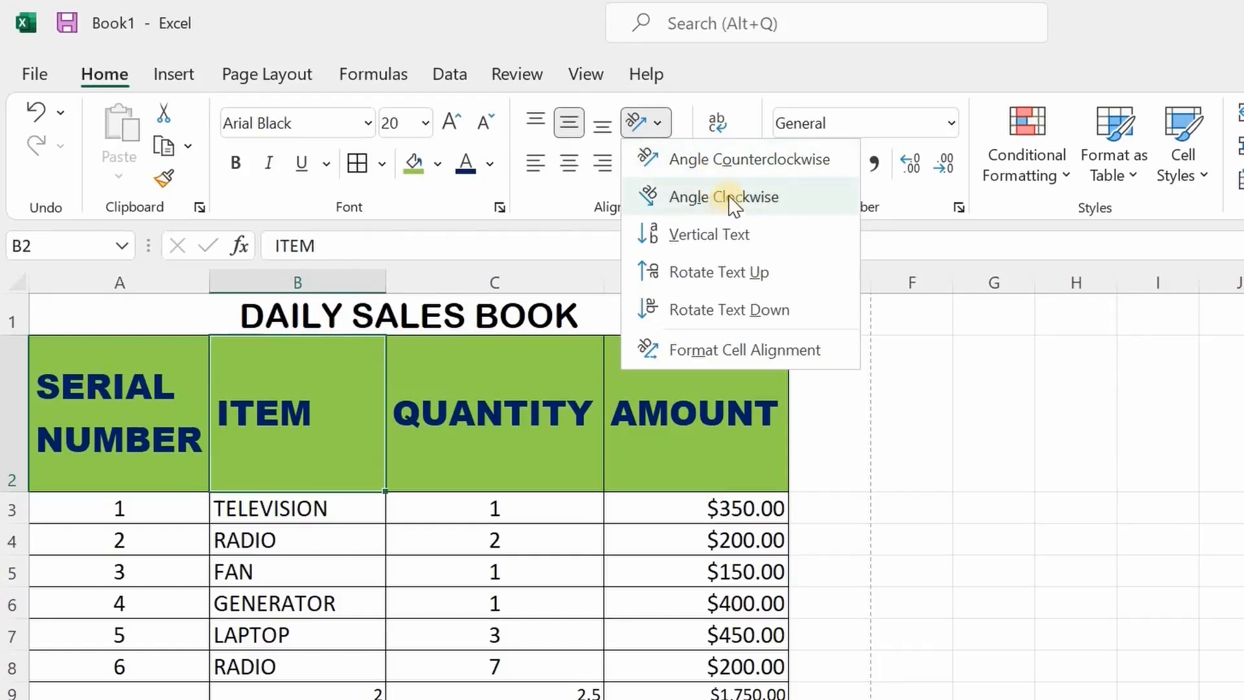
left_click(719, 236)
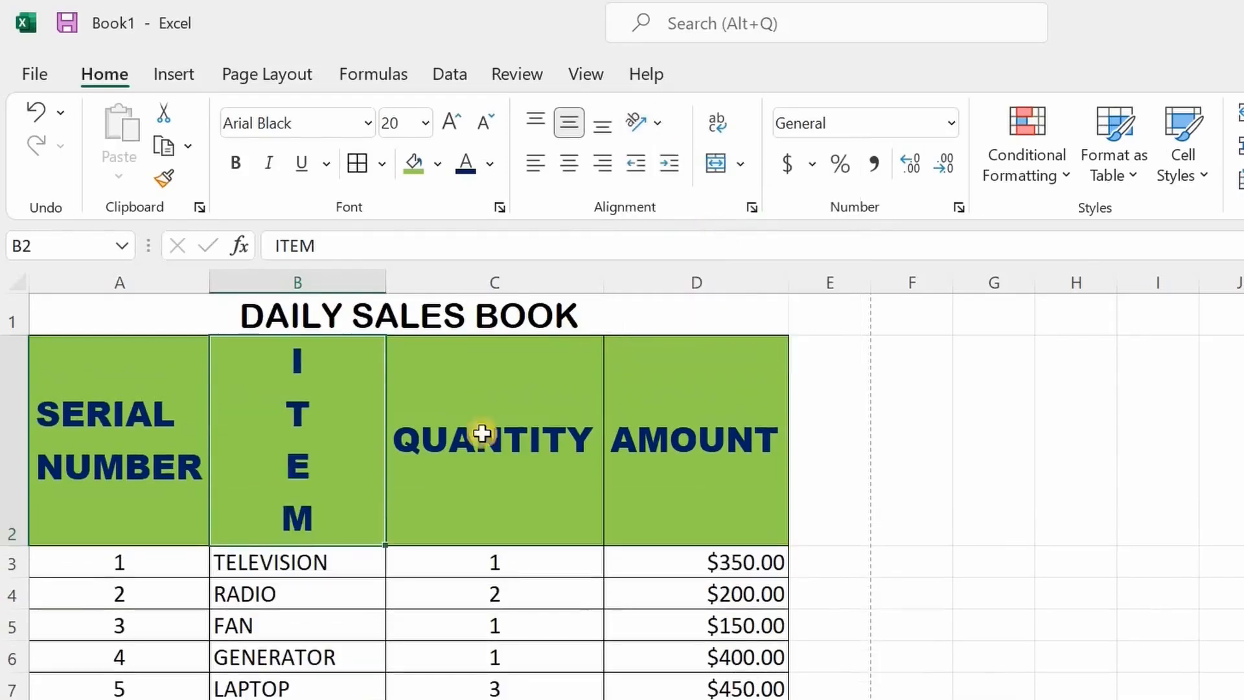
left_click(655, 125)
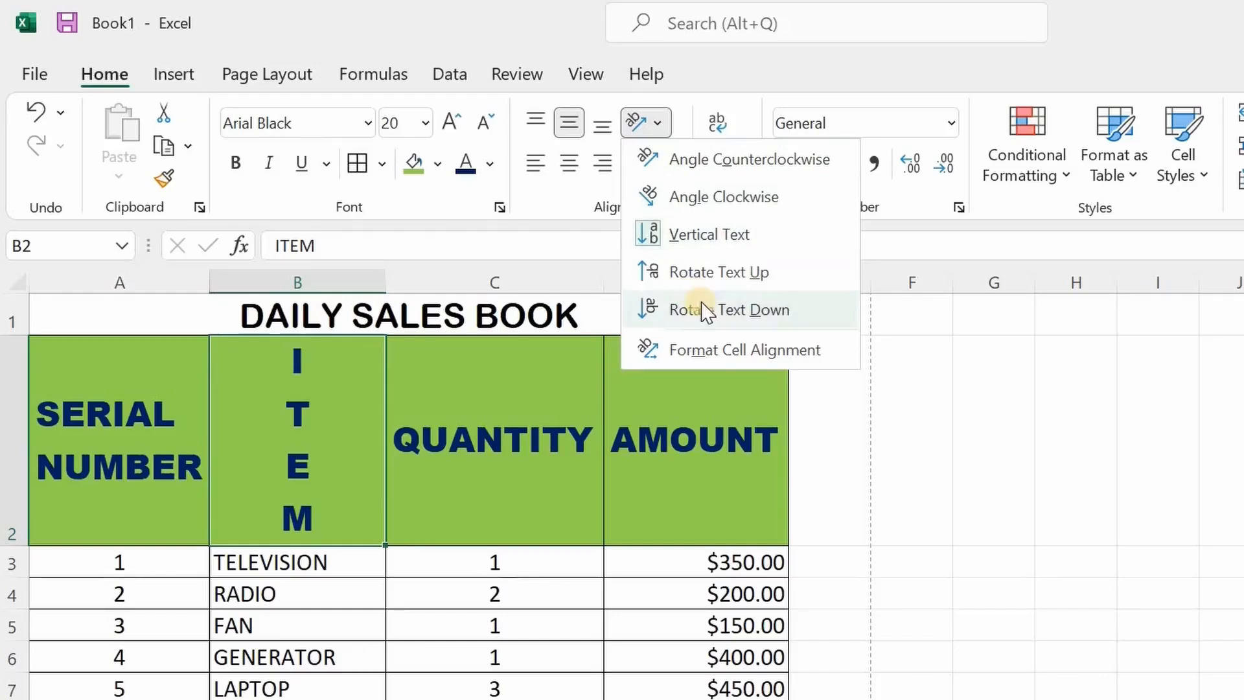
left_click(711, 275)
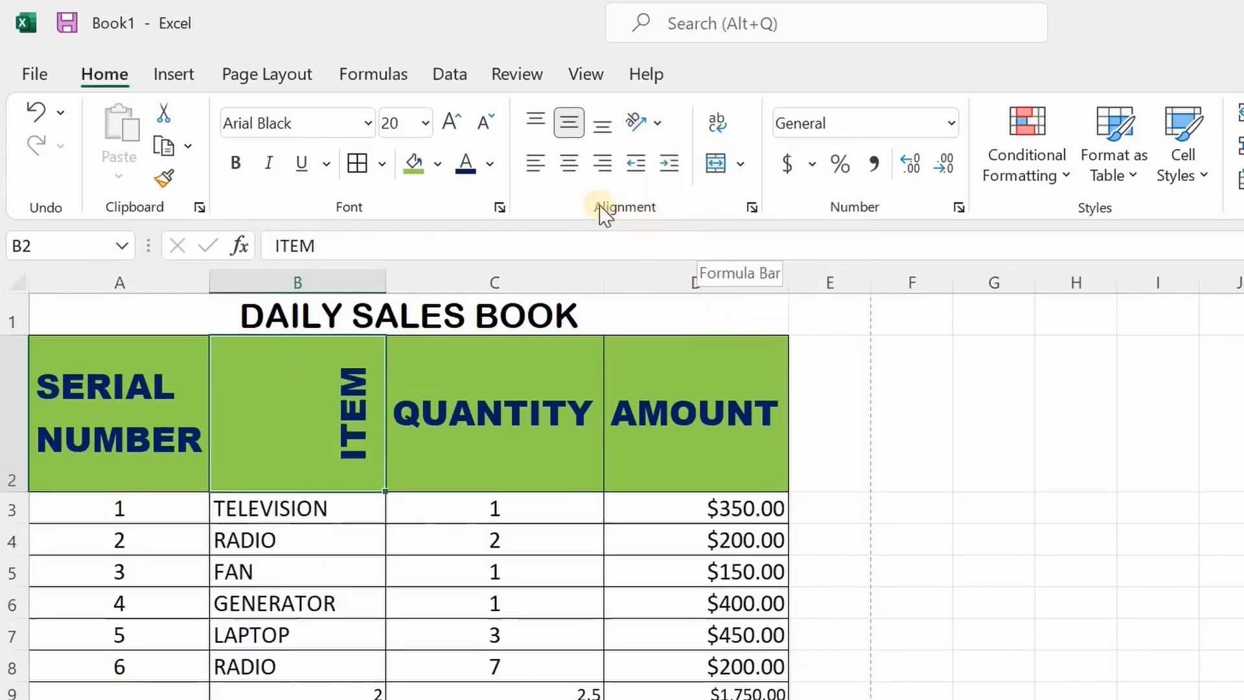
left_click(574, 167)
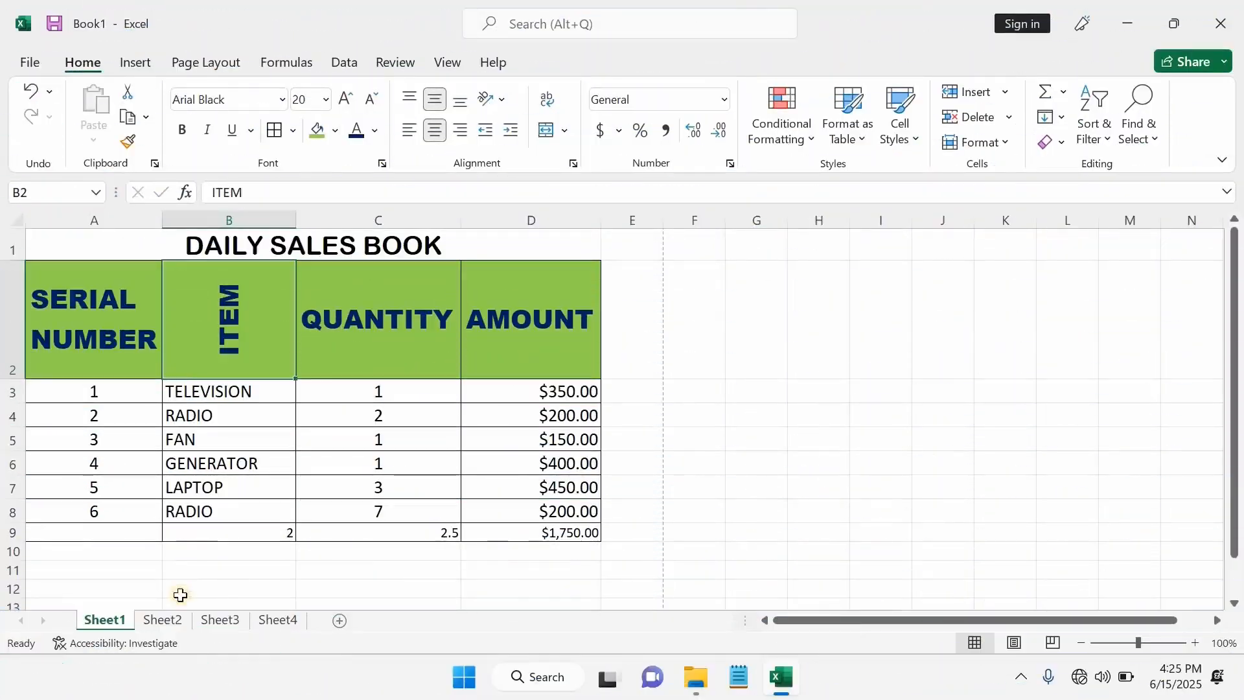
- On Sheet2, make the COUNTRY and POPULATION headers bold
left_click(165, 621)
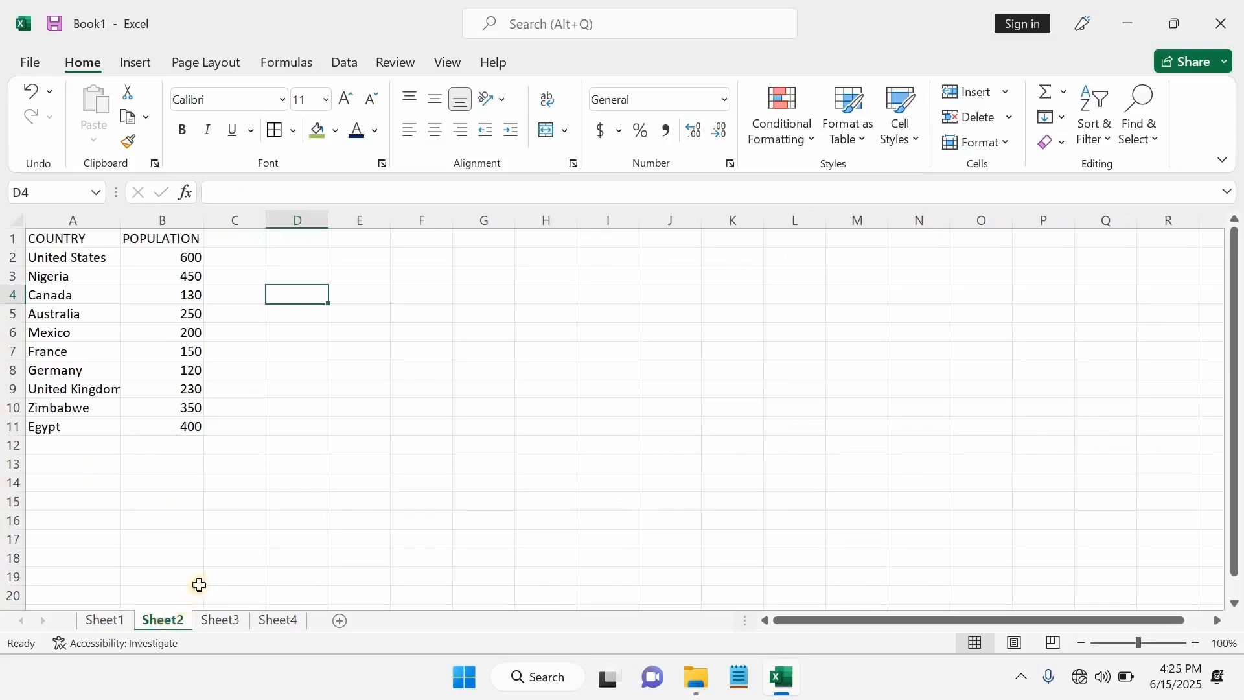
left_click_drag(38, 239, 163, 240)
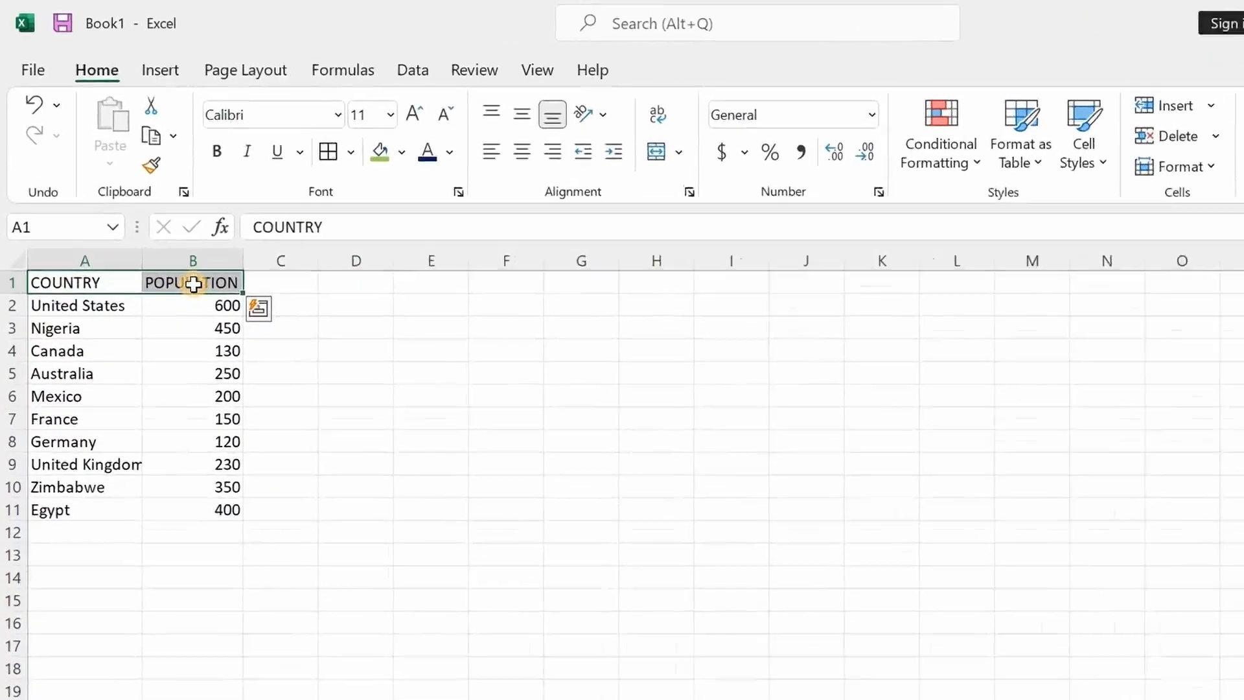
left_click(235, 163)
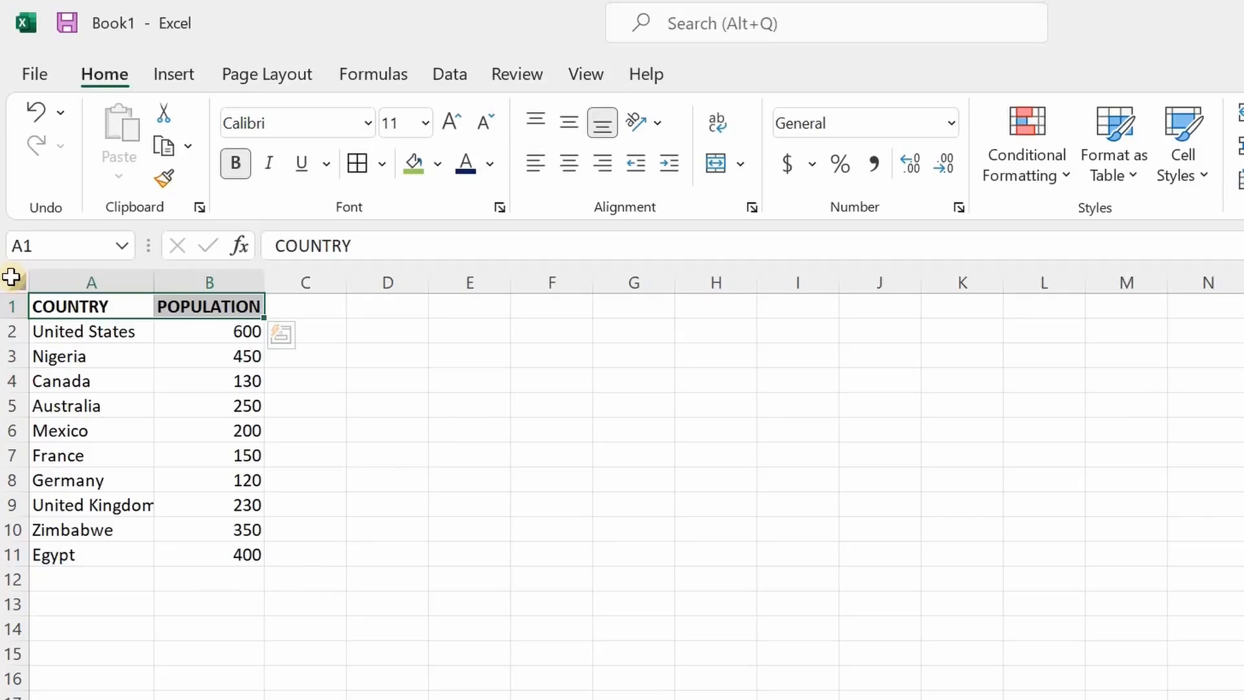
- Sort the whole countries sheet A to Z, from Australia to Zimbabwe
left_click(11, 277)
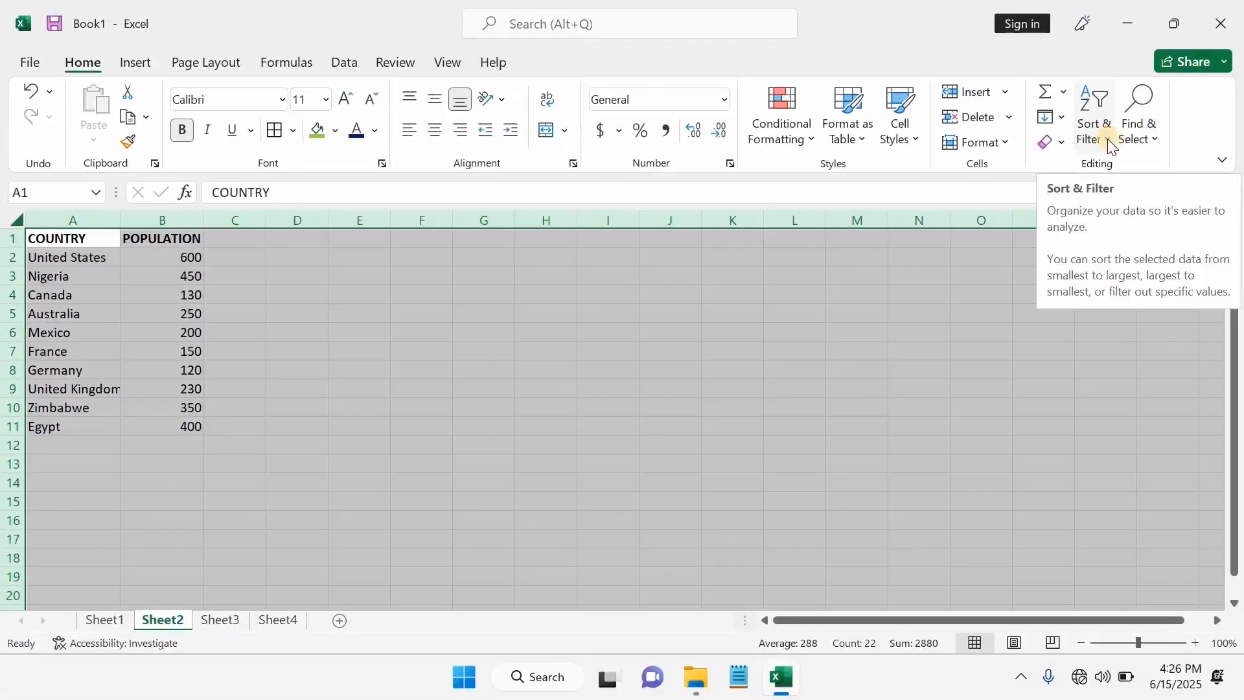
left_click(1107, 146)
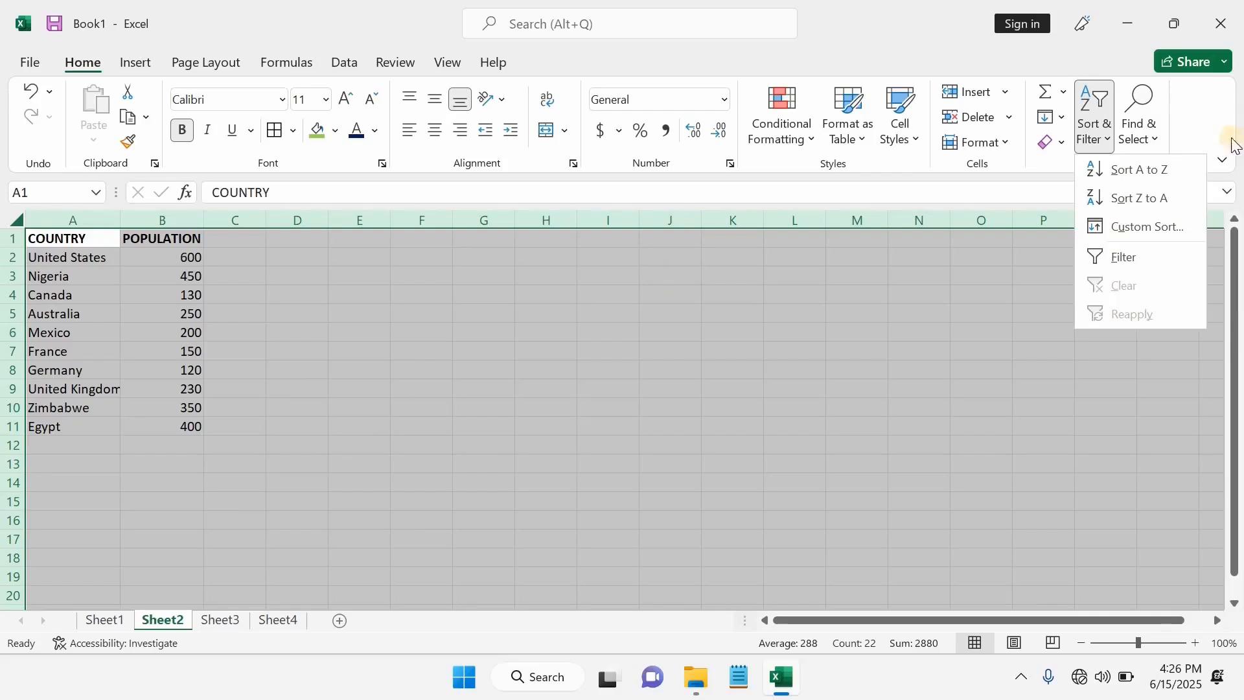
left_click(1136, 175)
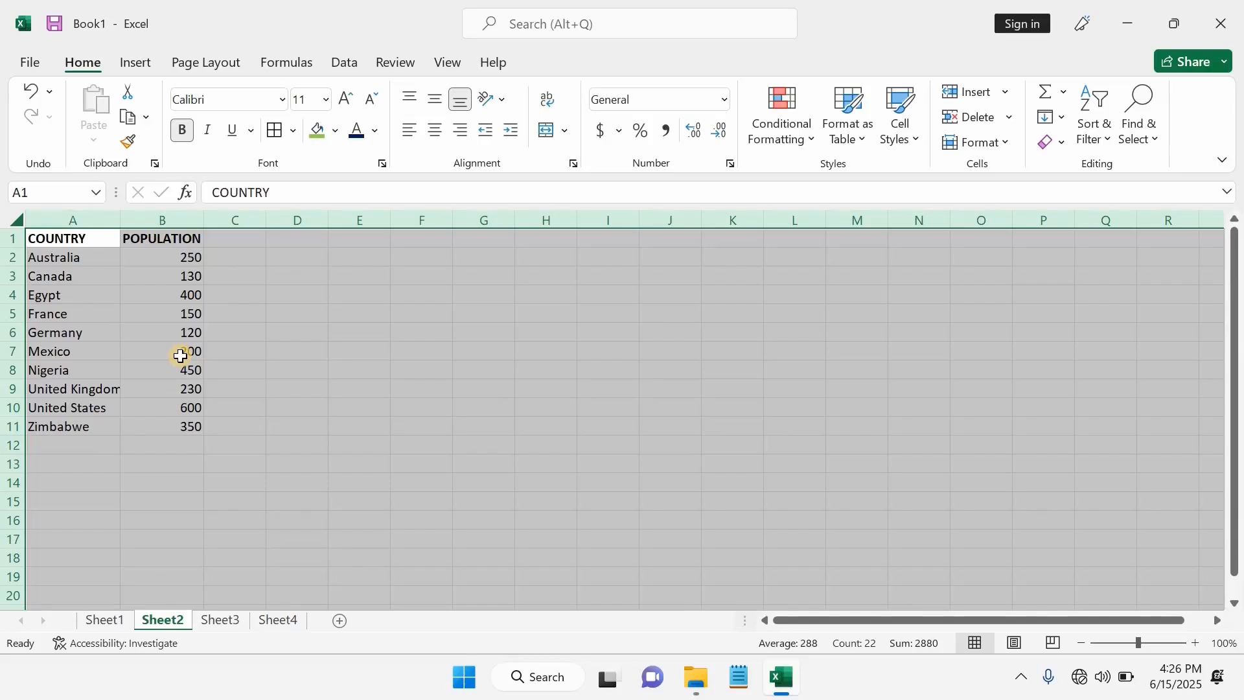
- Delete the amount total in D9 on the Daily Sales Book sheet
left_click(114, 620)
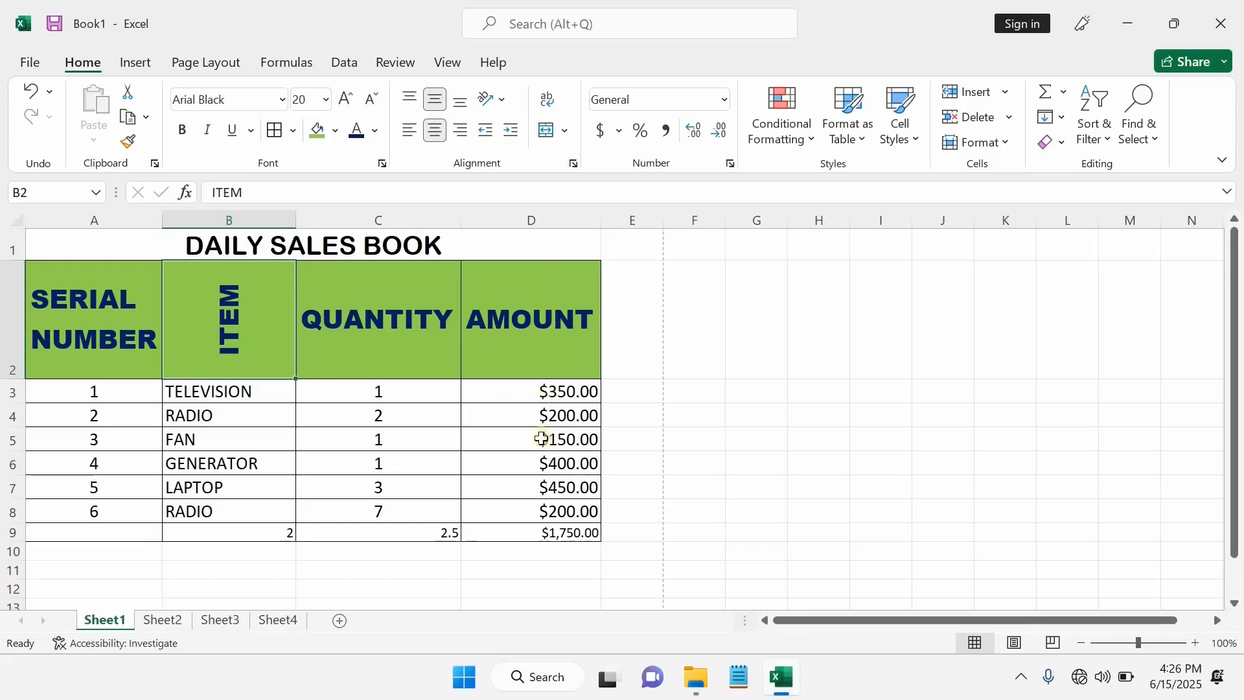
left_click(532, 535)
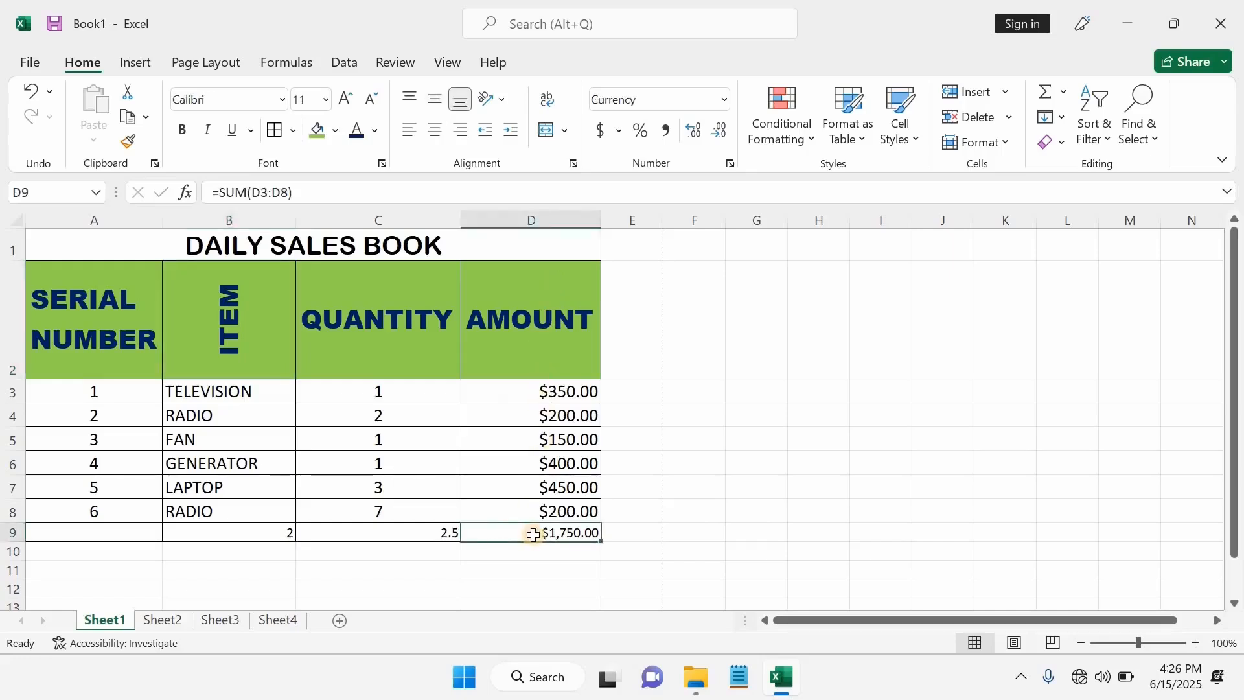
key("Delete")
- Sort the D3:D8 amounts largest to smallest, expanding the selection to whole rows
left_click_drag(542, 389, 547, 511)
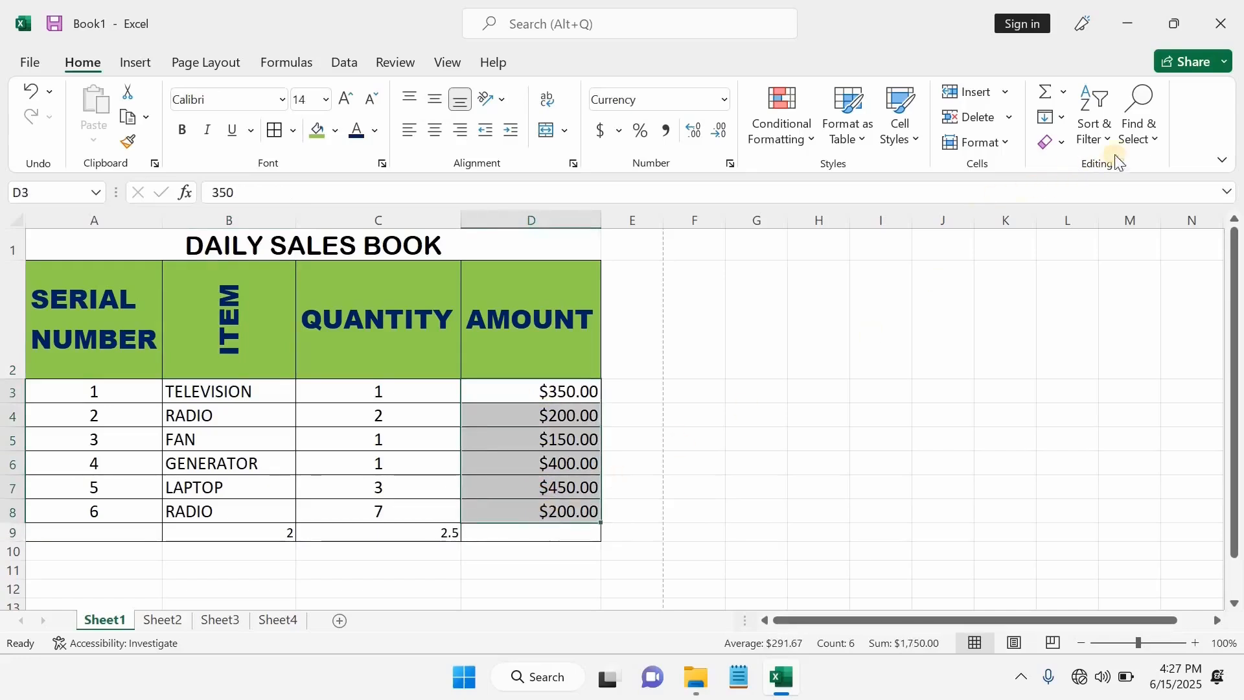
left_click(1108, 133)
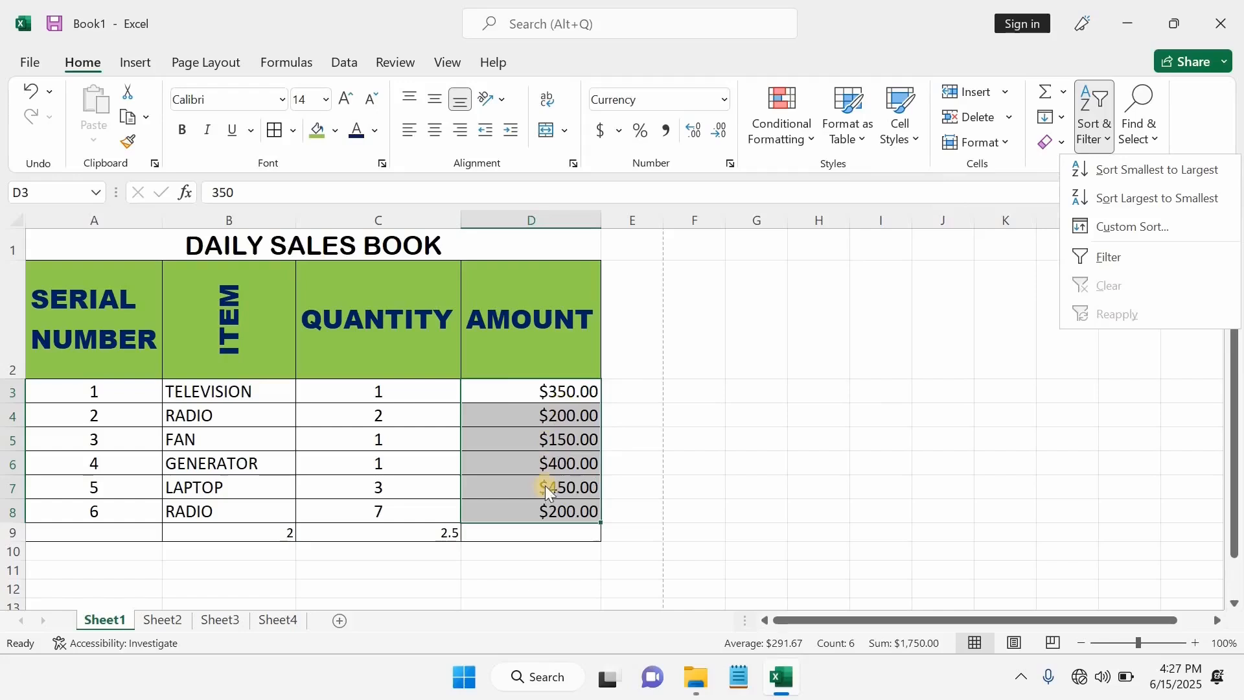
left_click(1156, 197)
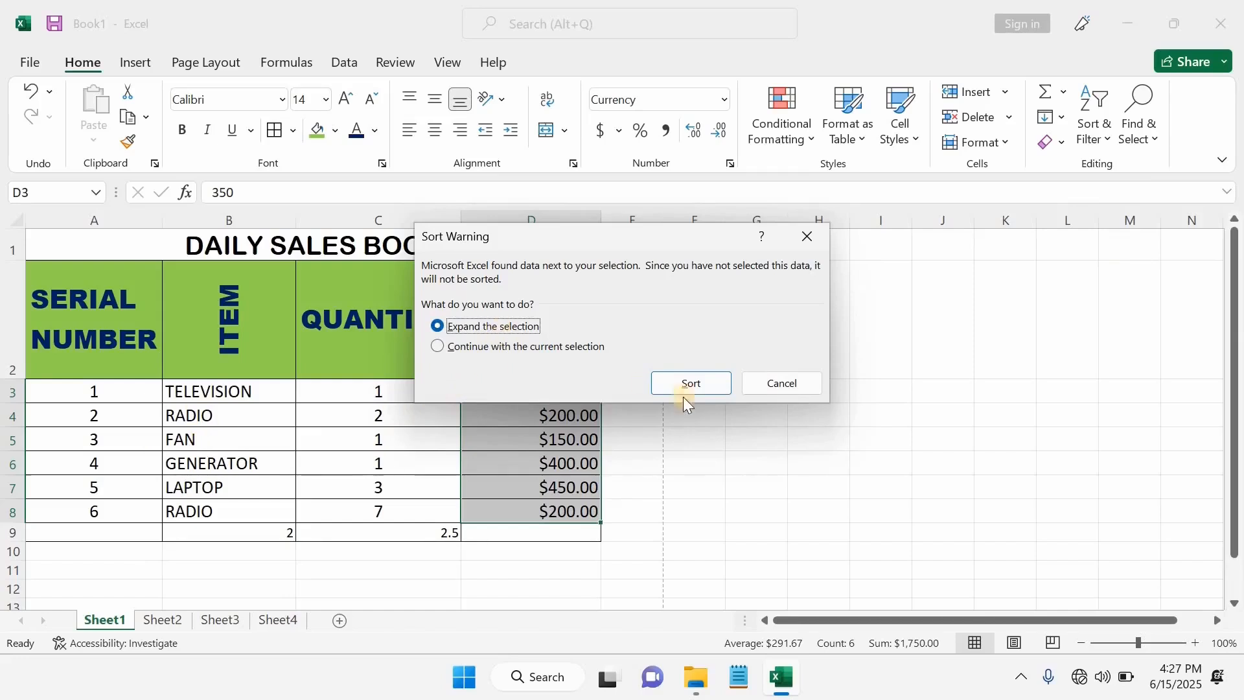
left_click(694, 383)
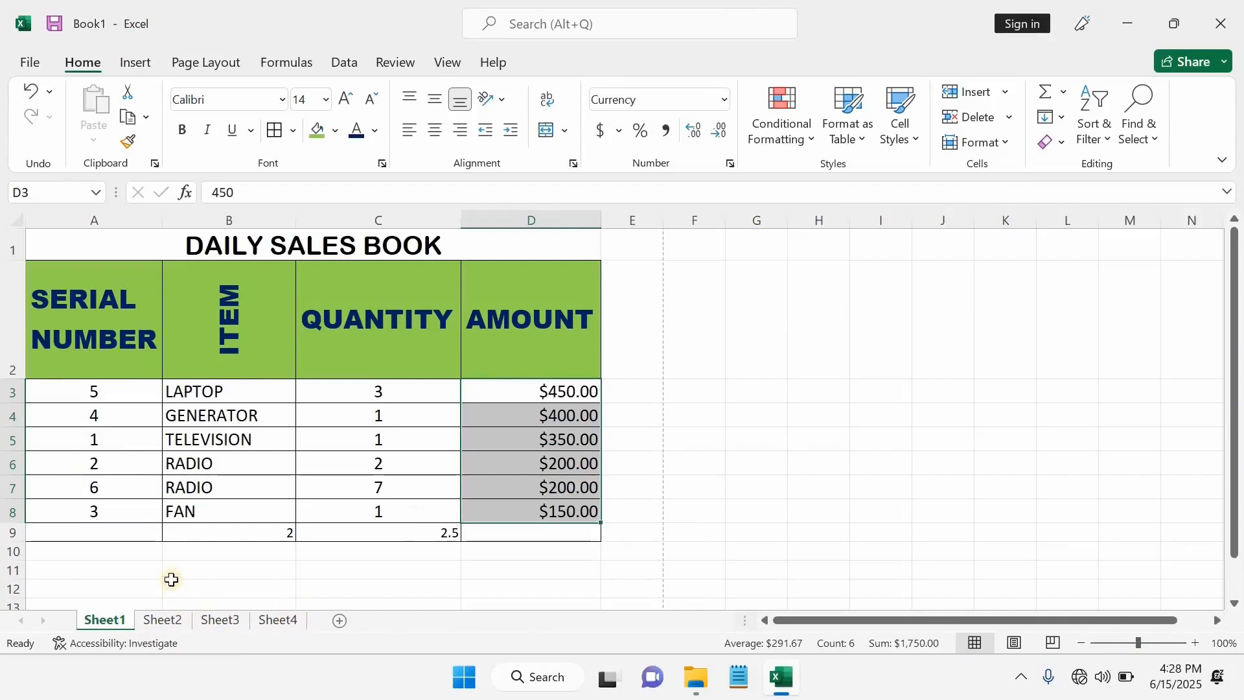
left_click(161, 619)
left_click(211, 623)
- Rename the Sheet1 tab holding the DAILY SALES BOOK table to 'Daily Sales'
left_click(273, 621)
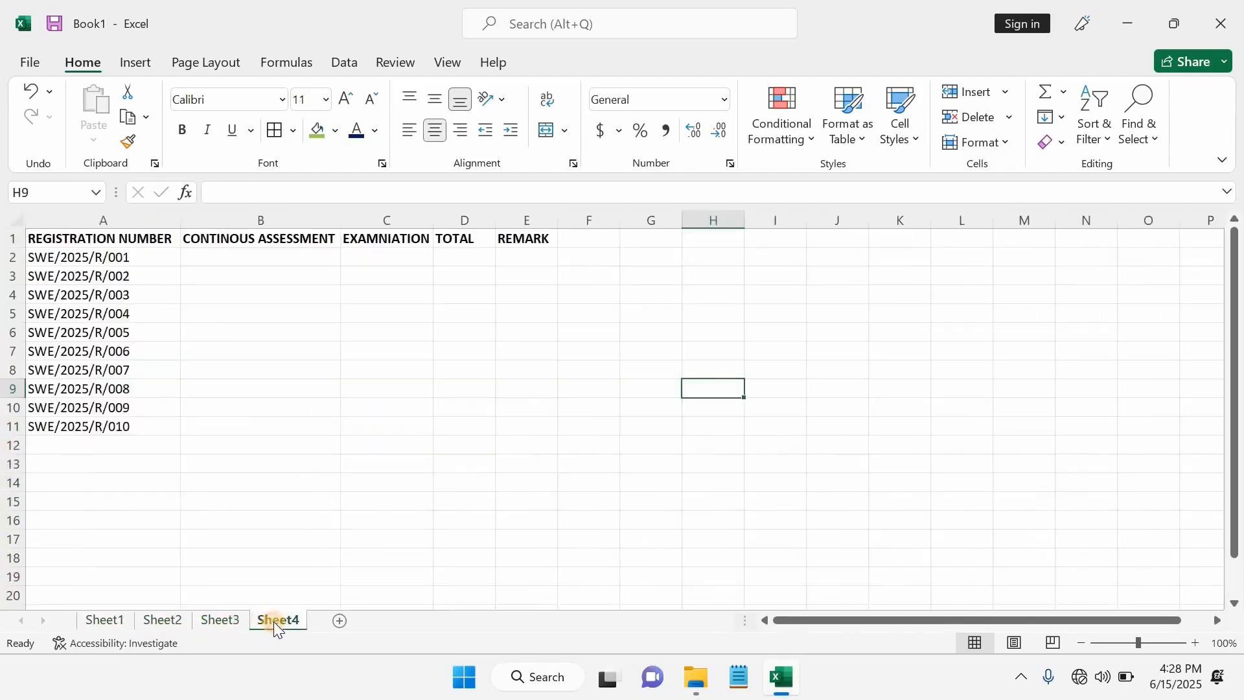
left_click(224, 617)
left_click(164, 623)
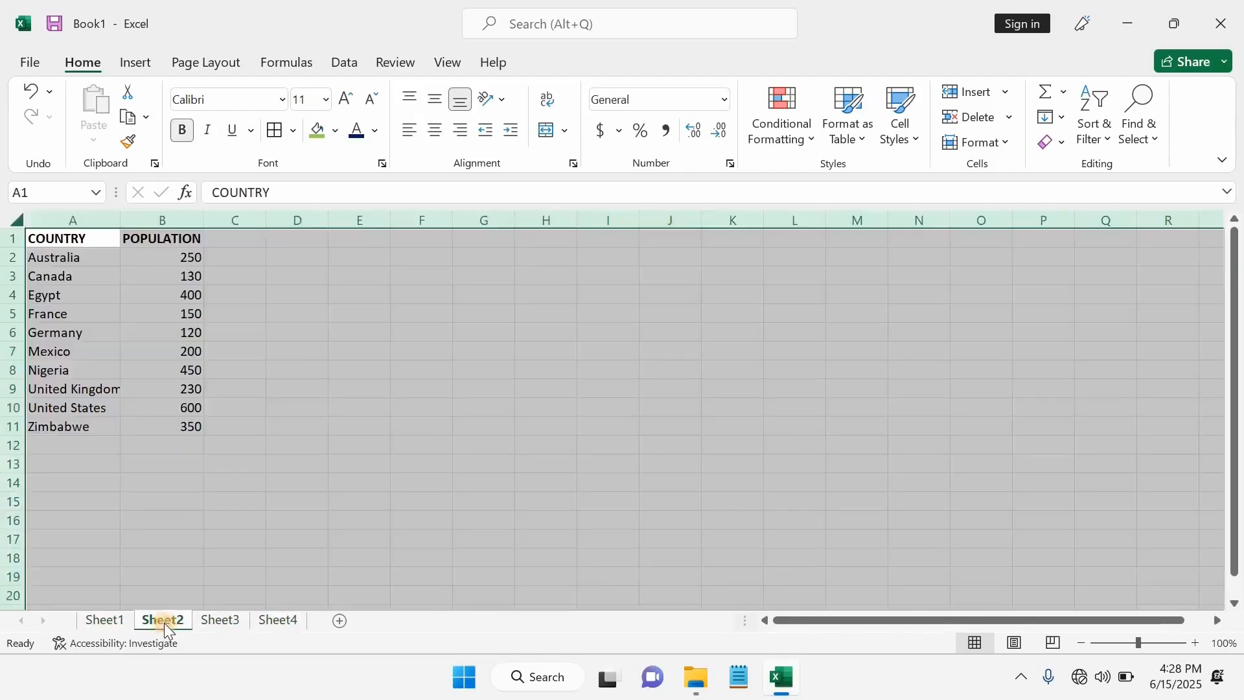
left_click(106, 619)
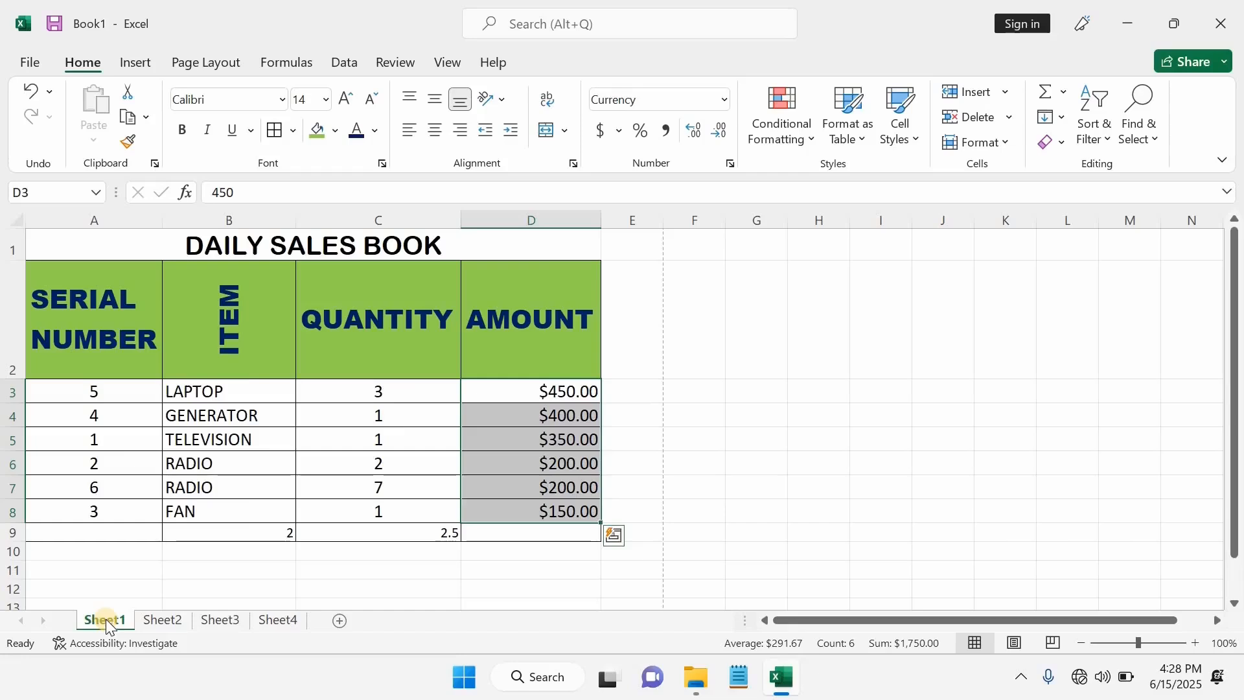
right_click(106, 620)
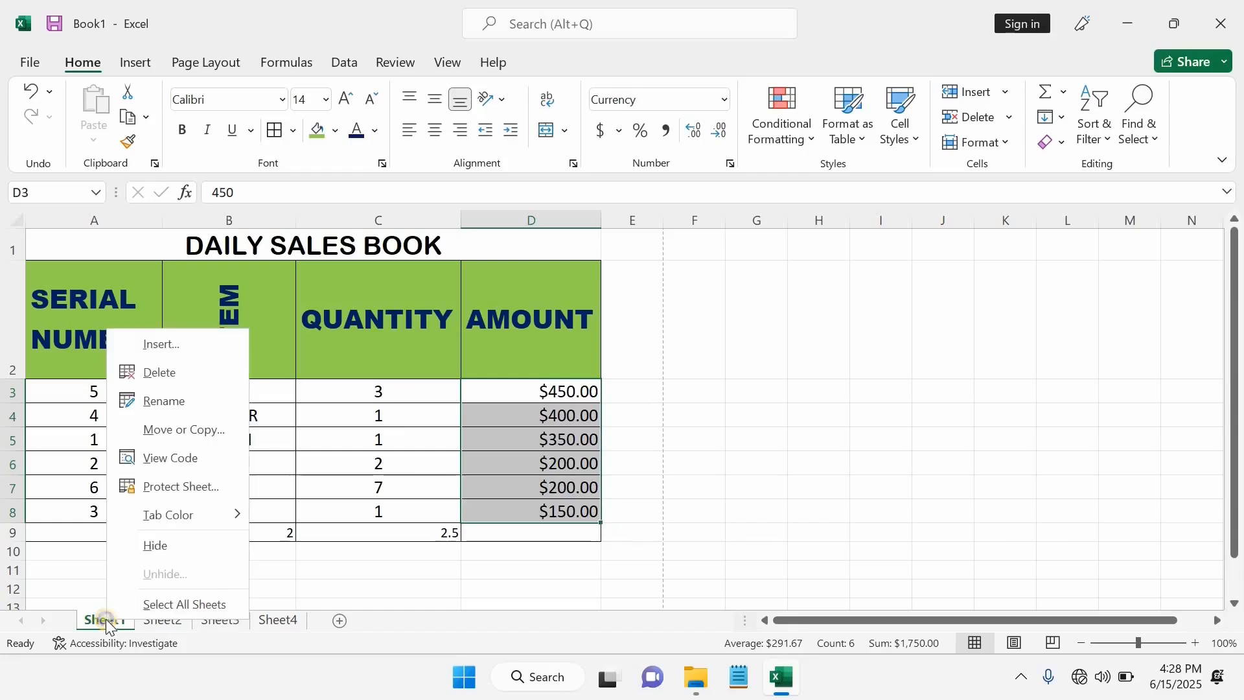
left_click(181, 399)
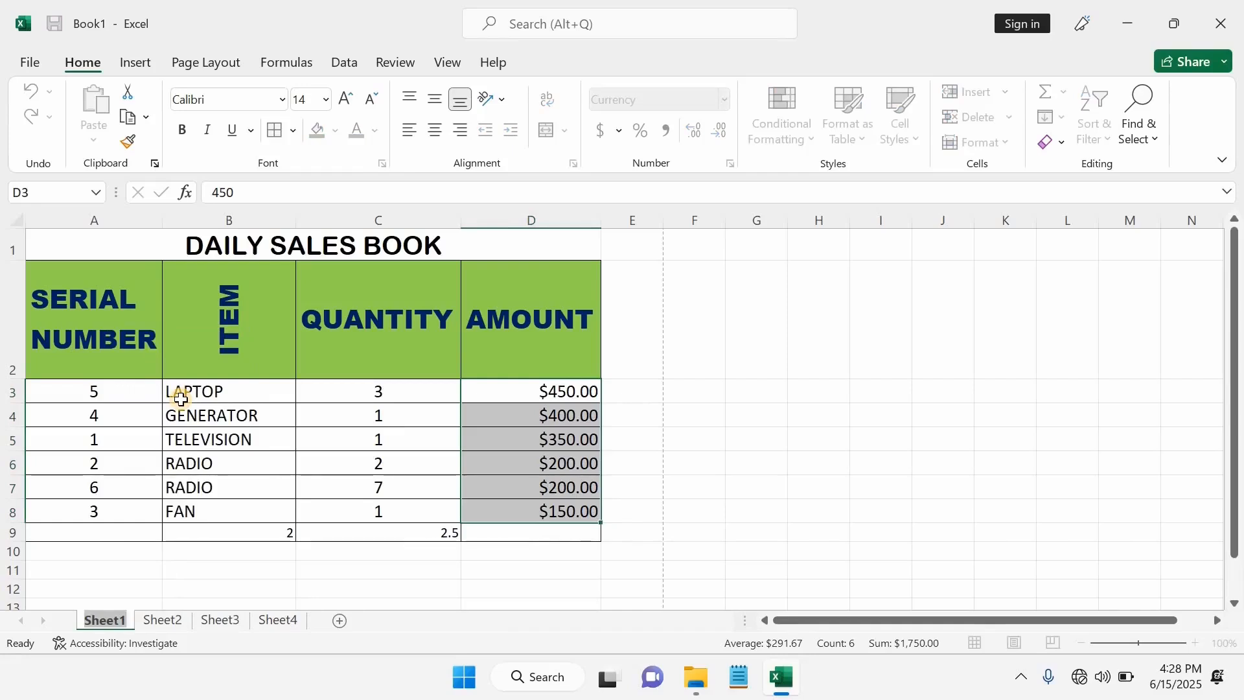
type("Daily Sales")
left_click(184, 551)
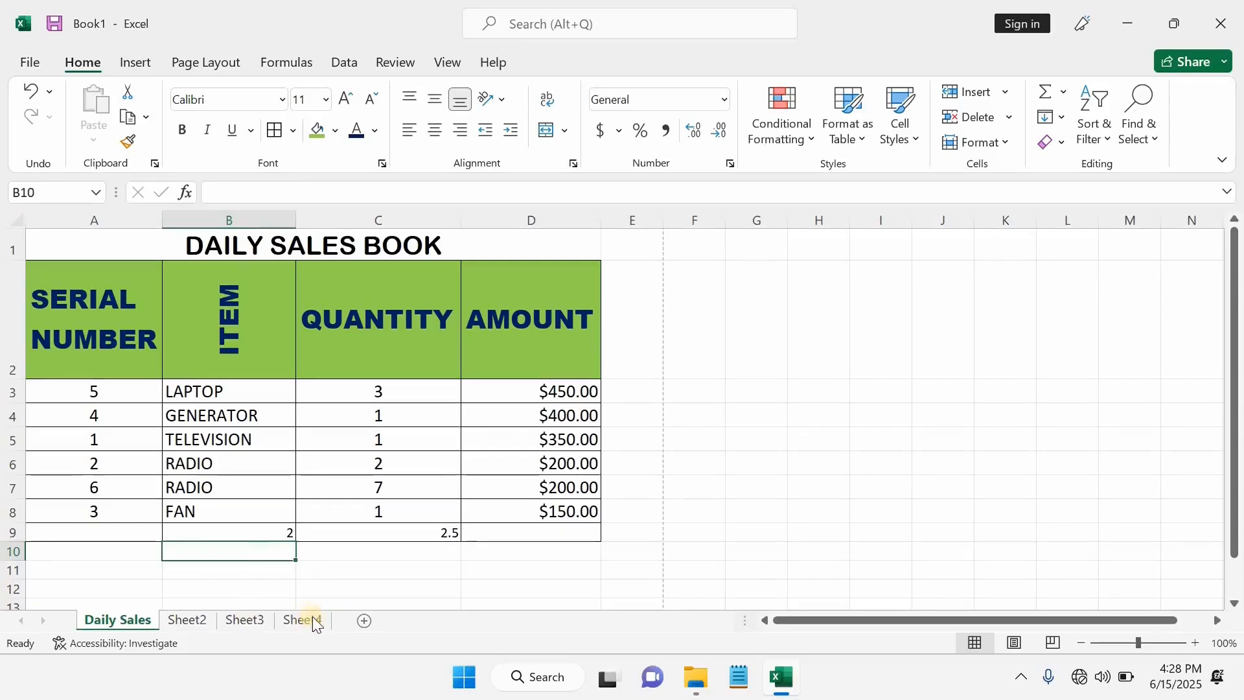
- Add a temporary Sheet5, move it to the end and delete it, then minimize Excel
left_click(367, 623)
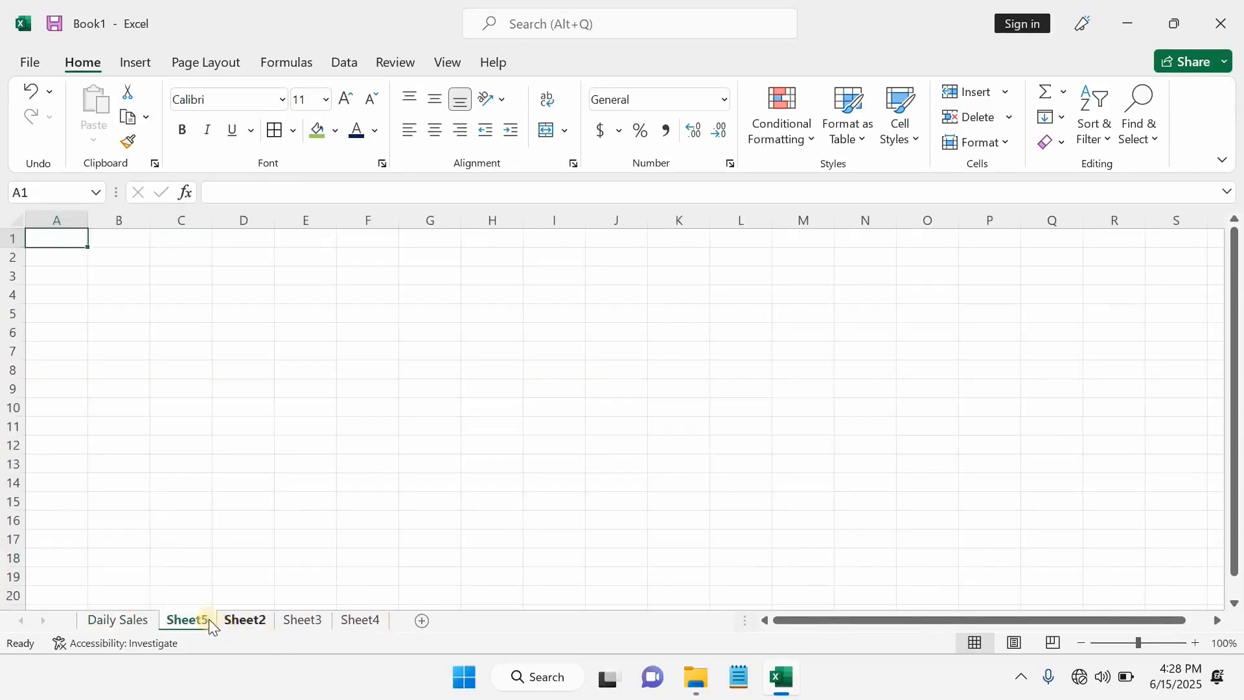
left_click_drag(189, 621, 397, 627)
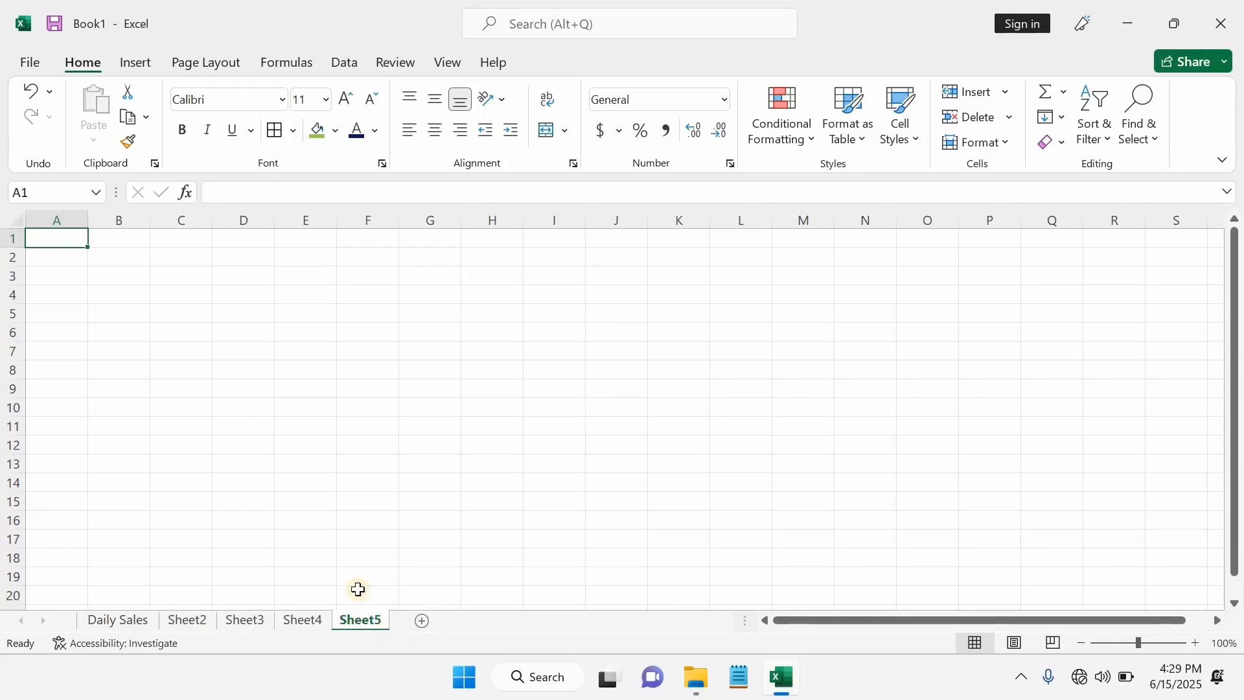
right_click(361, 626)
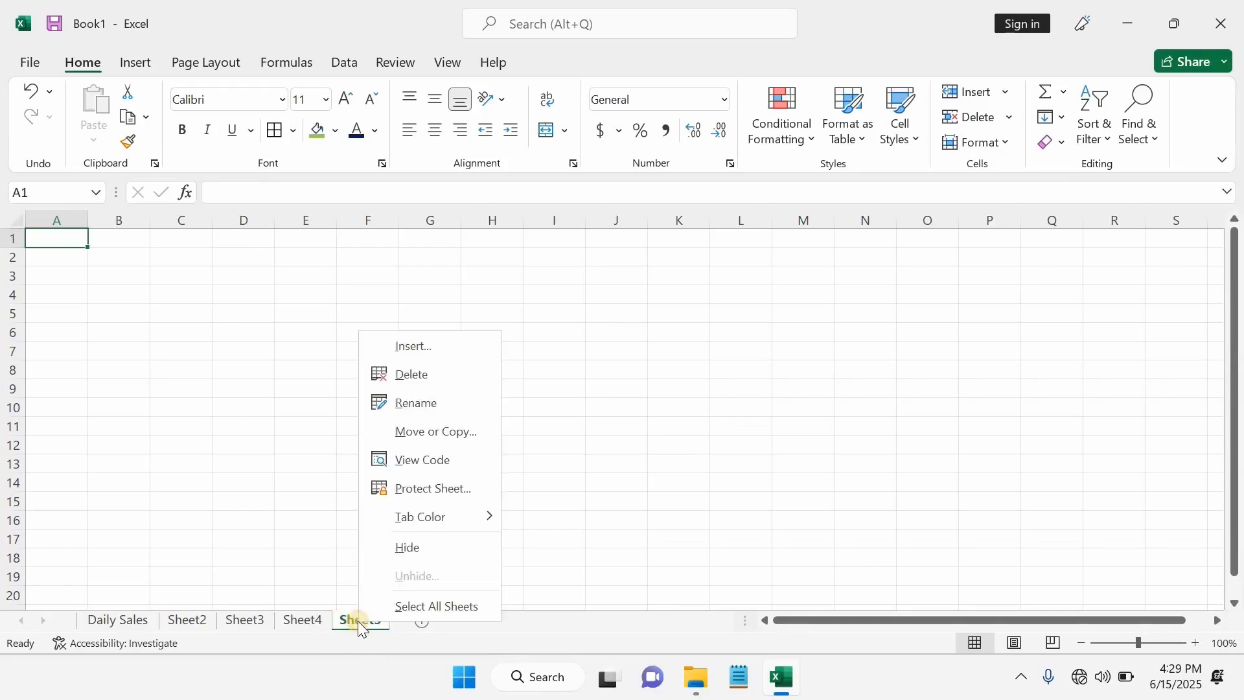
left_click(438, 380)
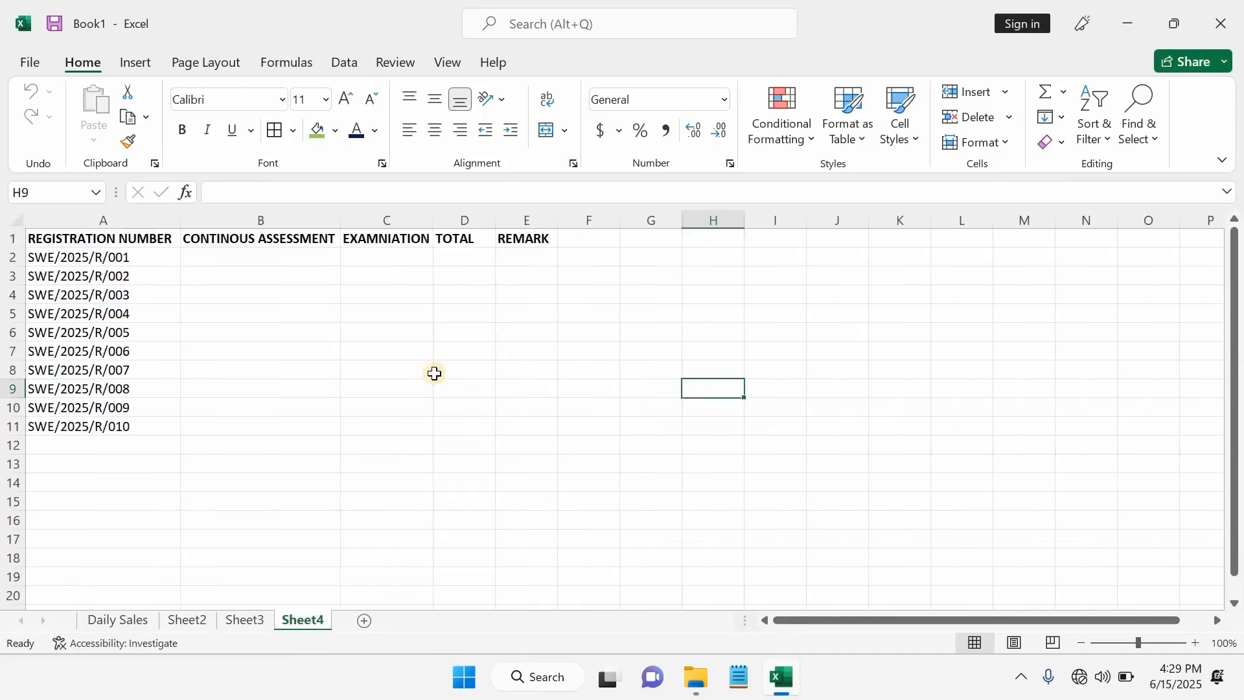
left_click(141, 612)
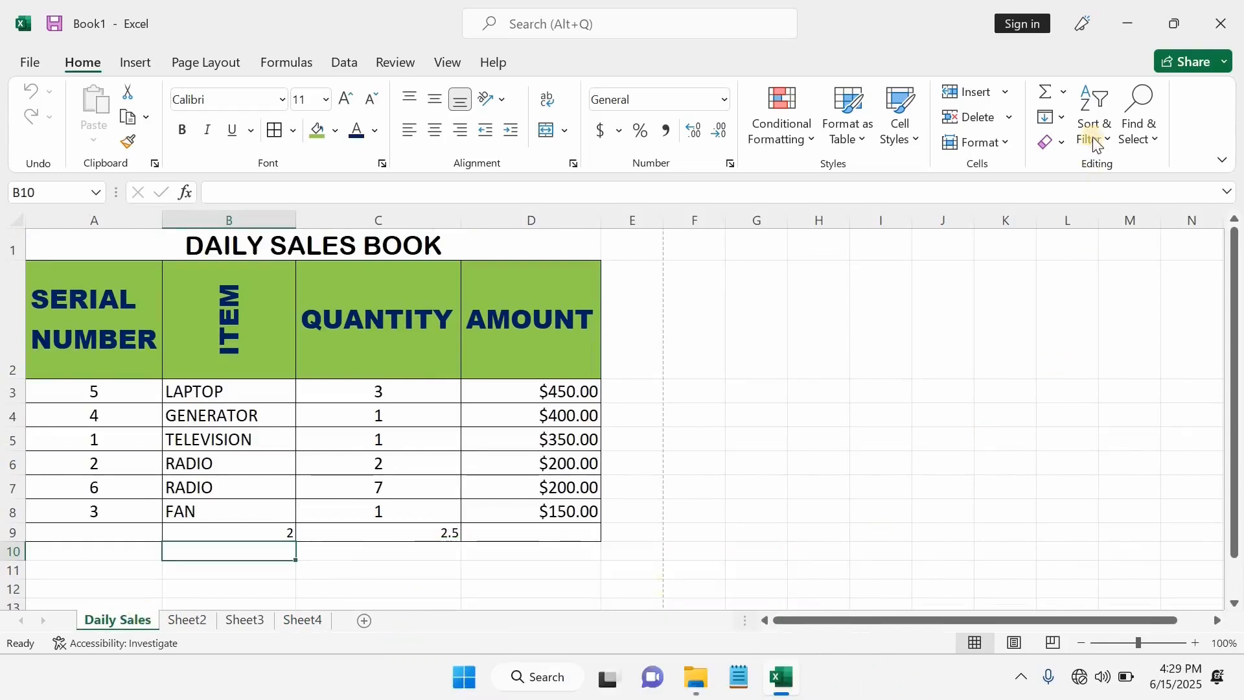
left_click(1126, 26)
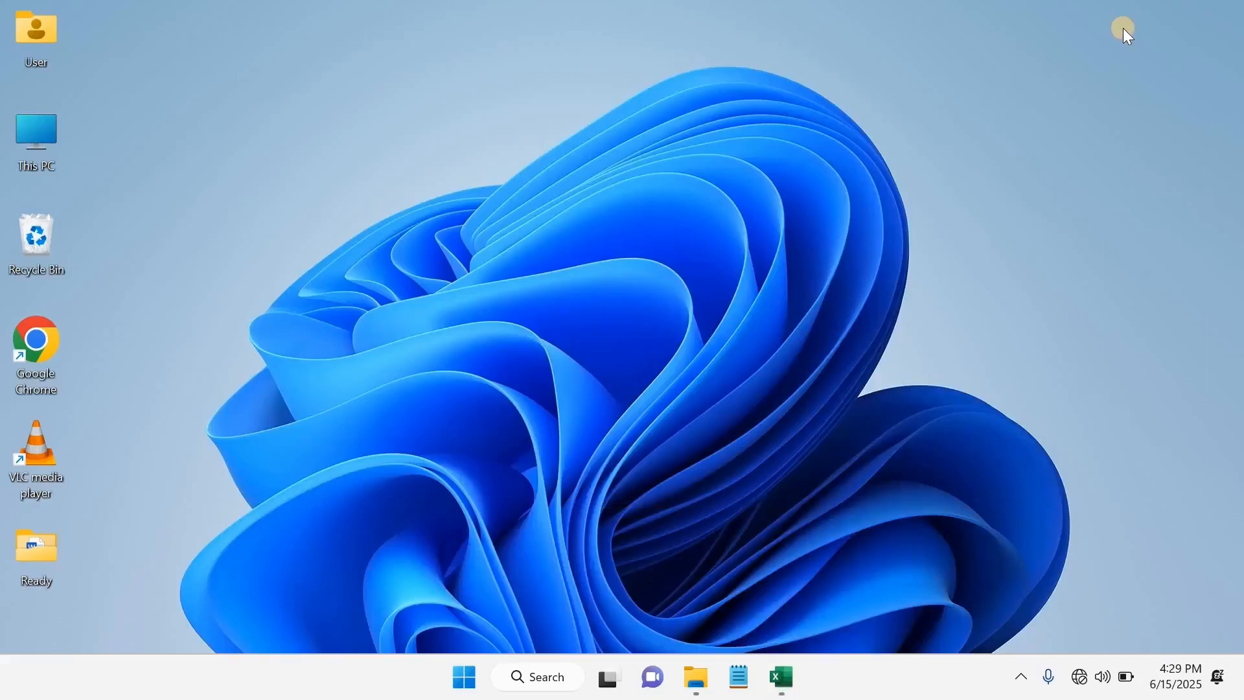